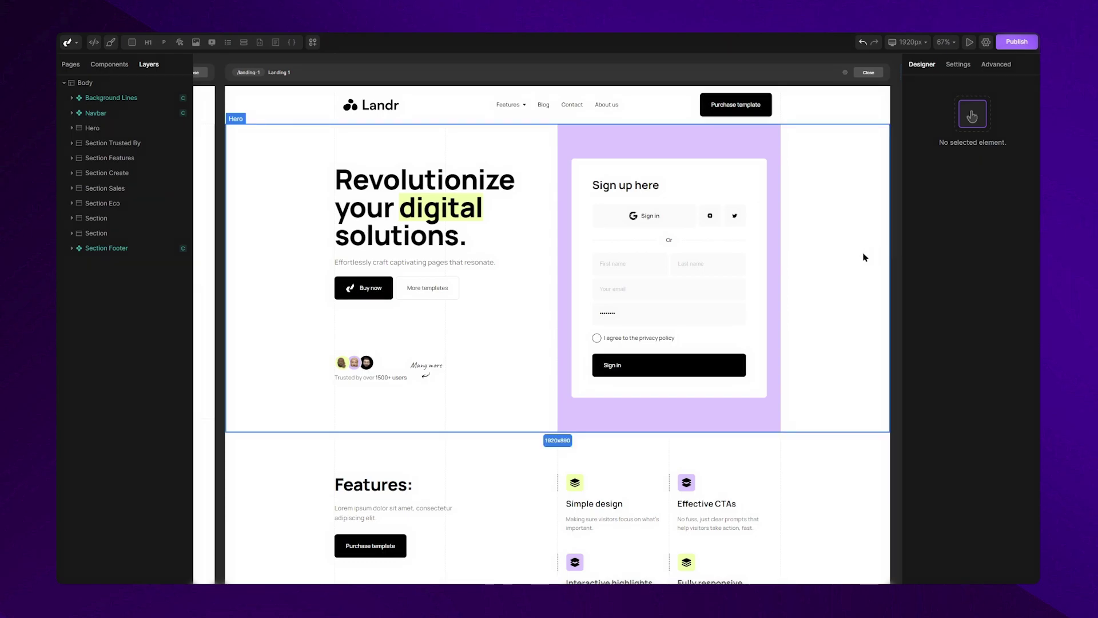
# Step: Select the More templates link button and start a new Hover instance targeting tag:hover
pyautogui.click(431, 298)
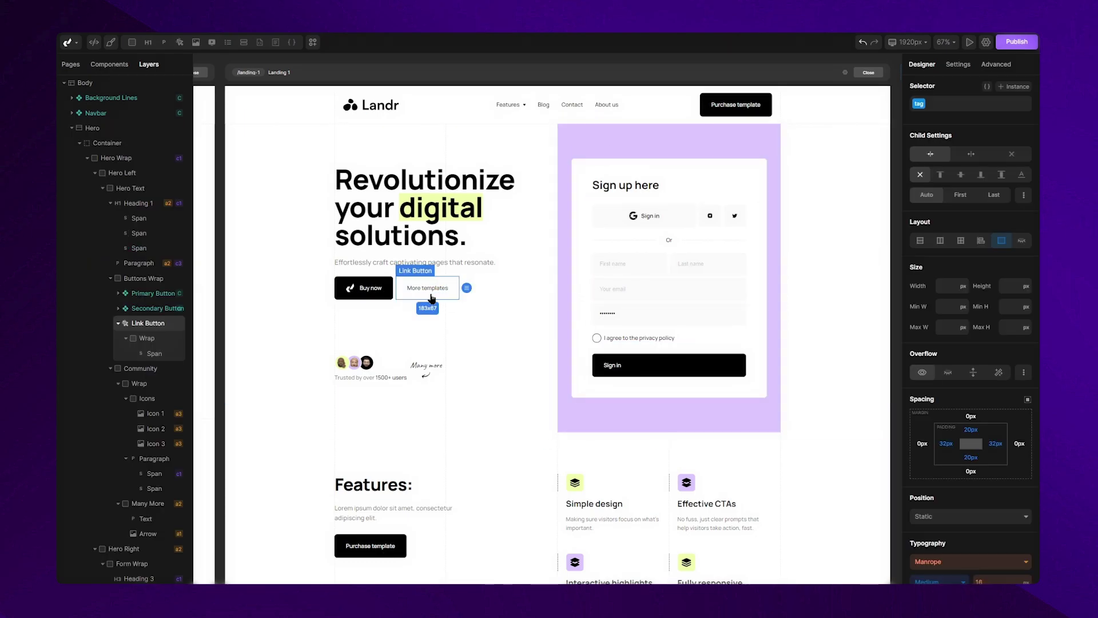
pyautogui.click(1016, 87)
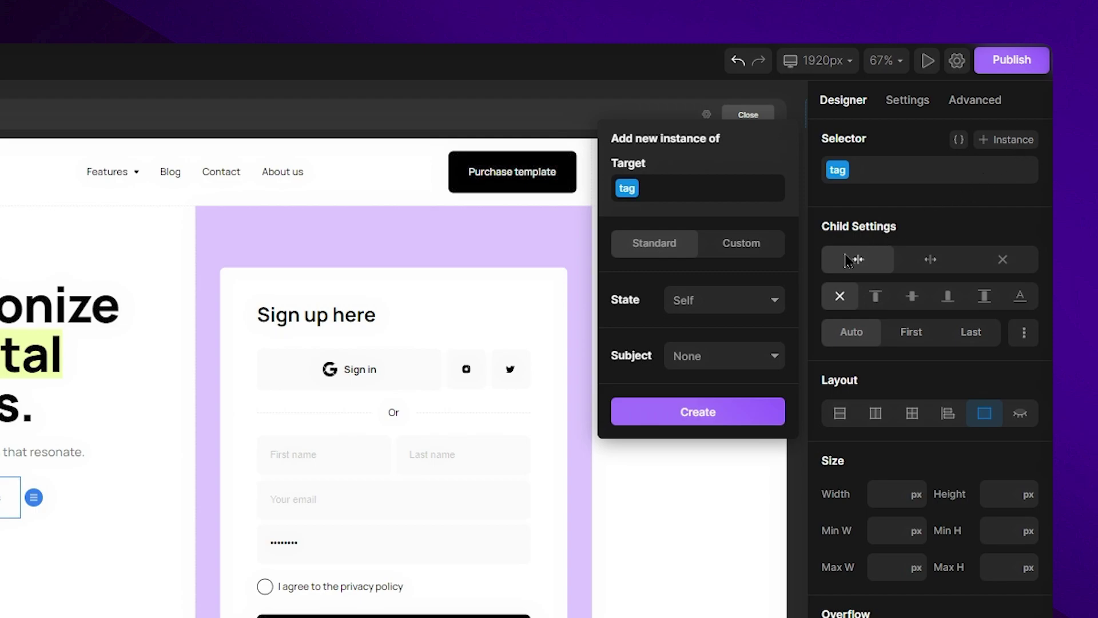
pyautogui.click(734, 312)
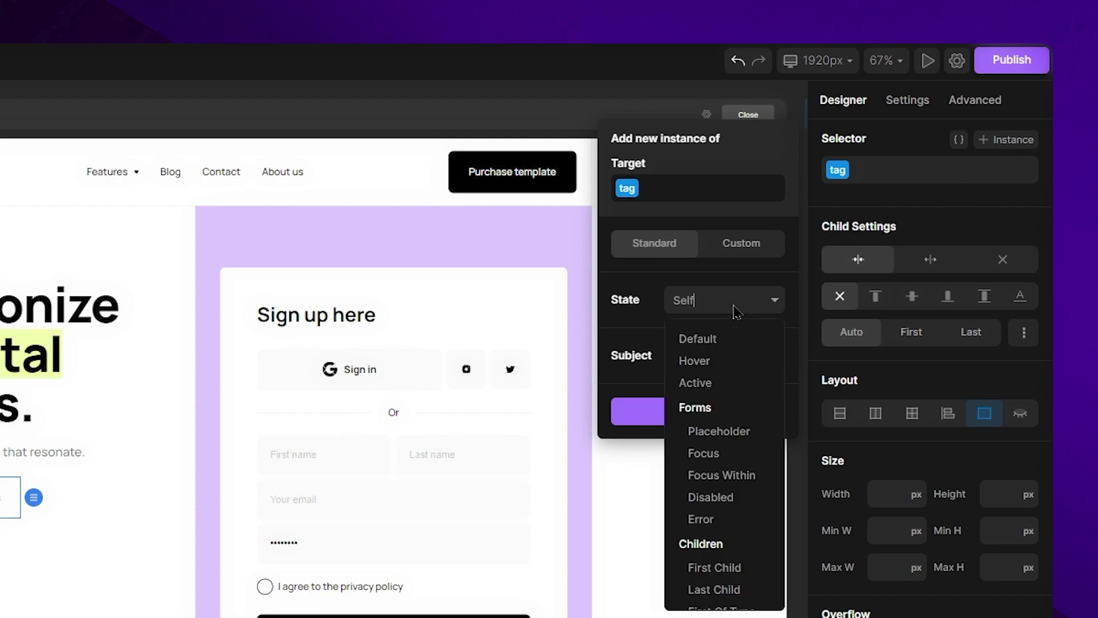
pyautogui.click(738, 366)
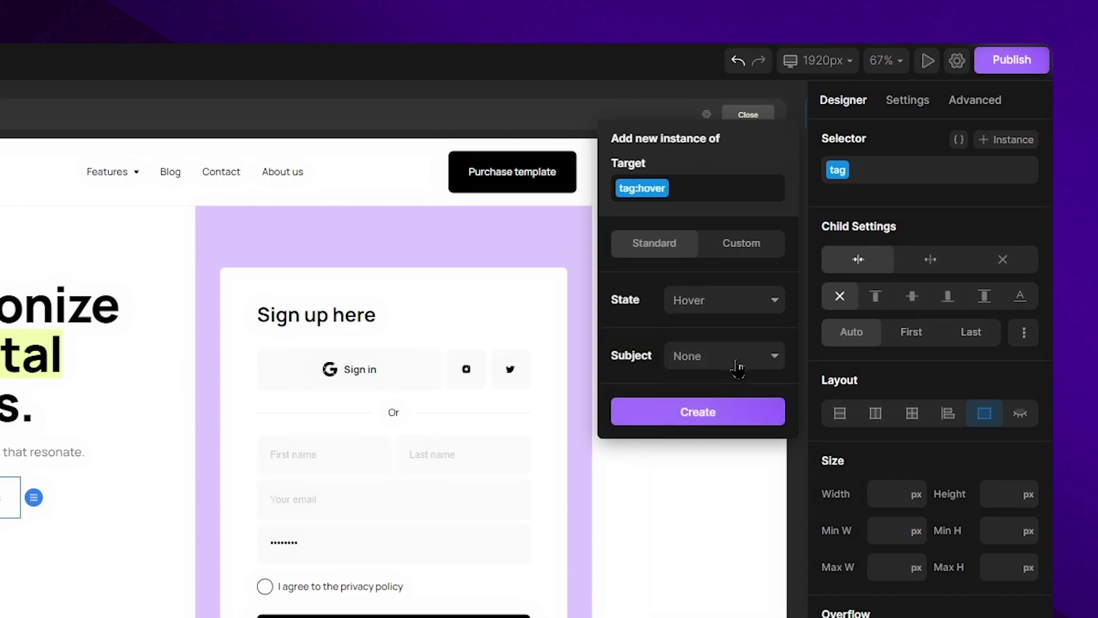
# Step: Create the tag:hover instance and give it the Yellow preset background colour
pyautogui.click(744, 415)
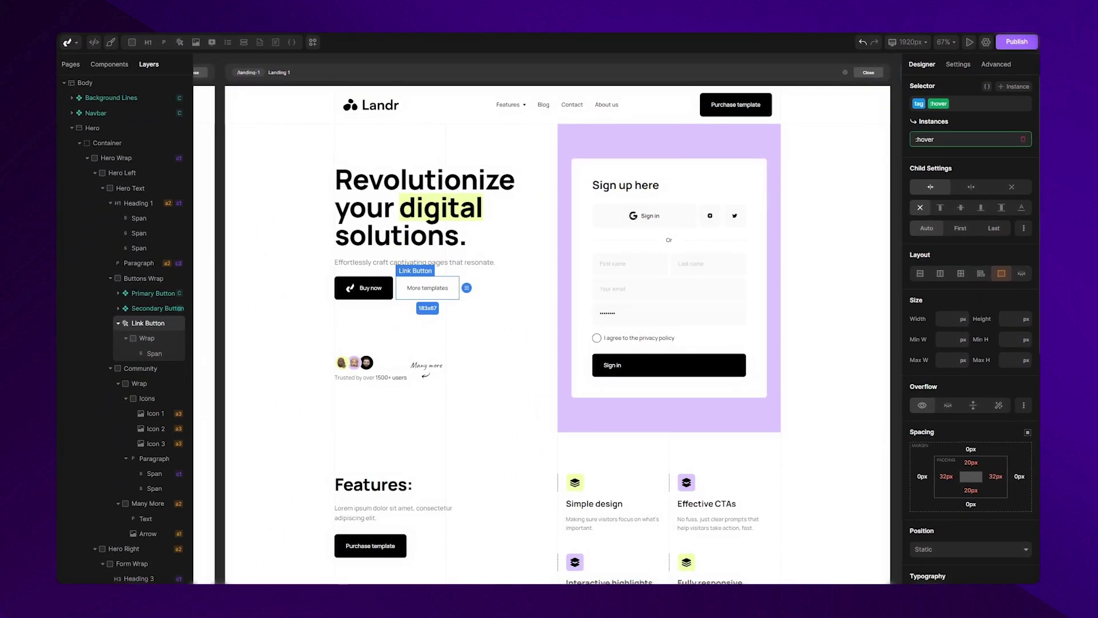
pyautogui.scroll(-10, 972, 331)
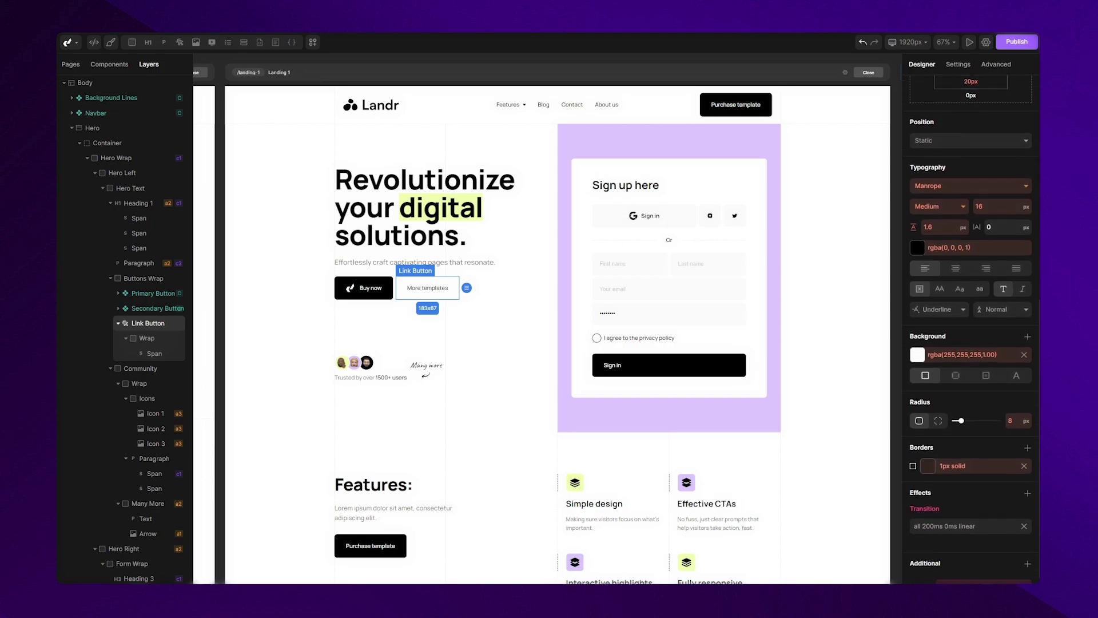
pyautogui.scroll(-1, 923, 342)
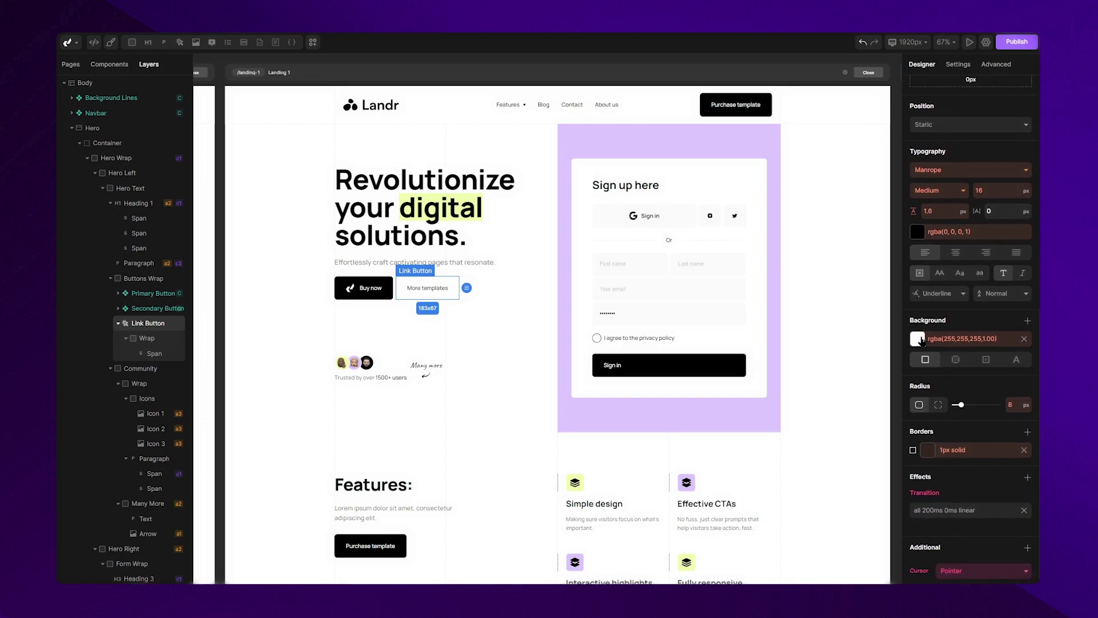
pyautogui.click(918, 338)
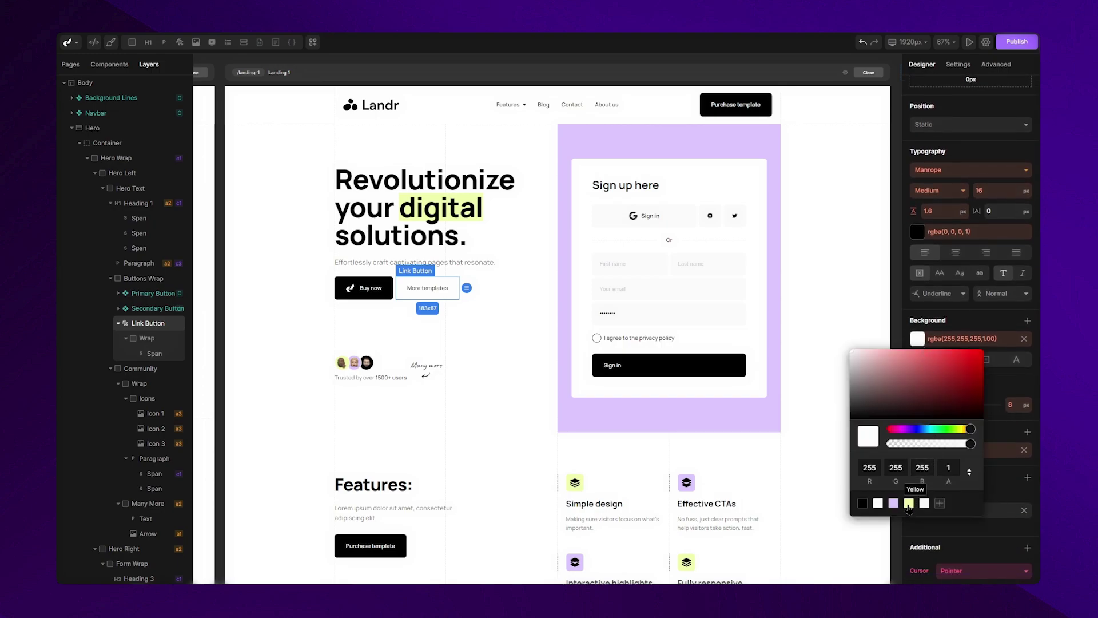
pyautogui.click(909, 504)
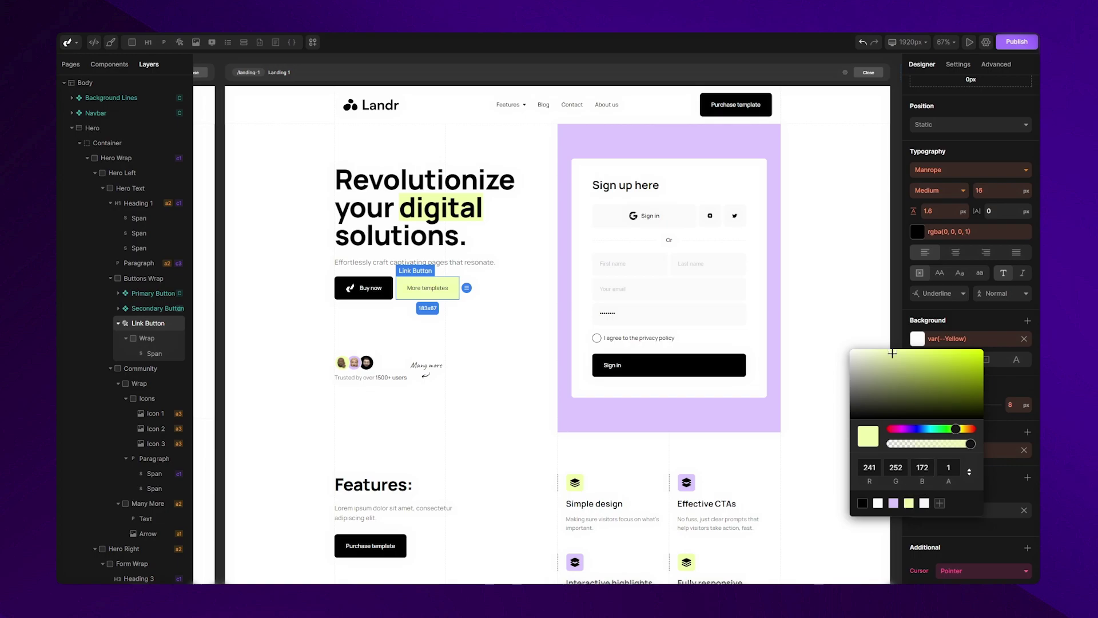
pyautogui.click(874, 333)
pyautogui.click(872, 331)
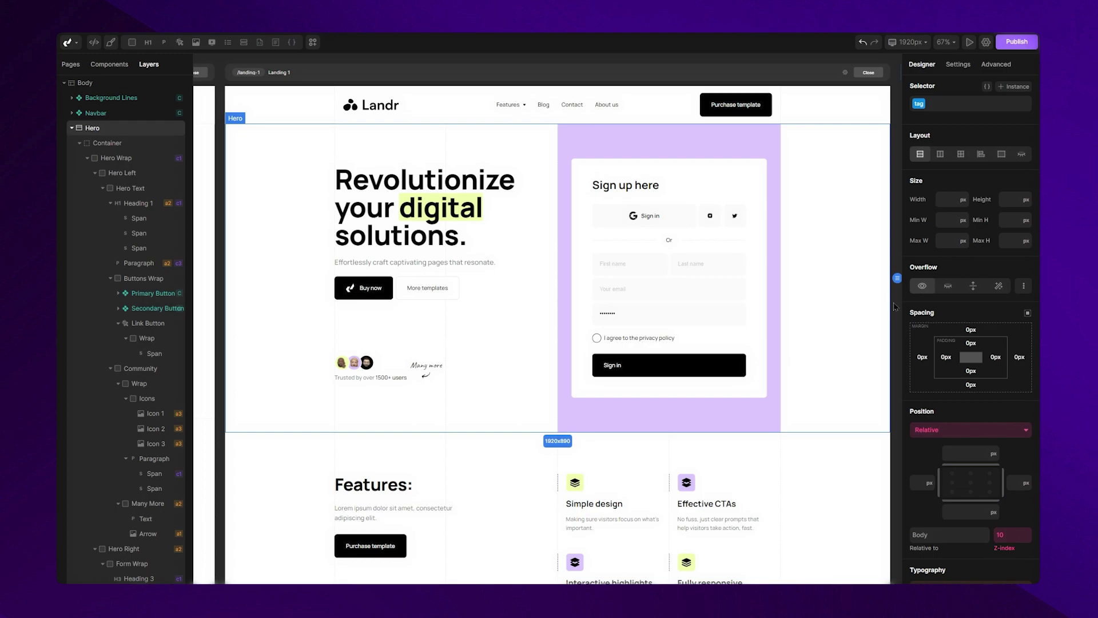
# Step: Select the First name form field and start a Placeholder instance targeting tag::placeholder
pyautogui.click(644, 264)
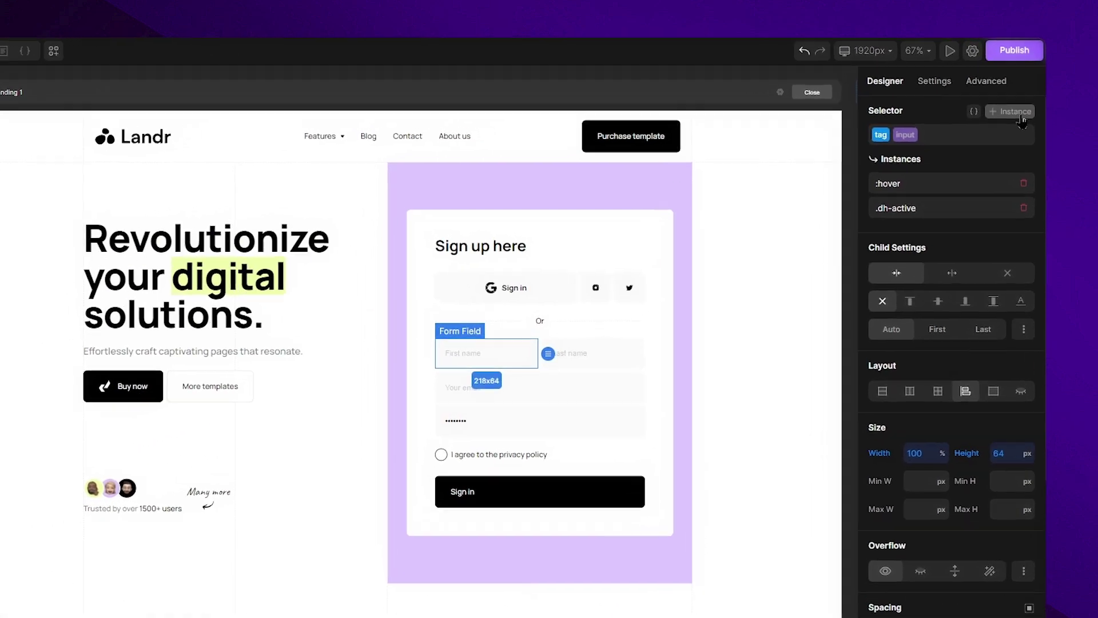
pyautogui.click(1020, 116)
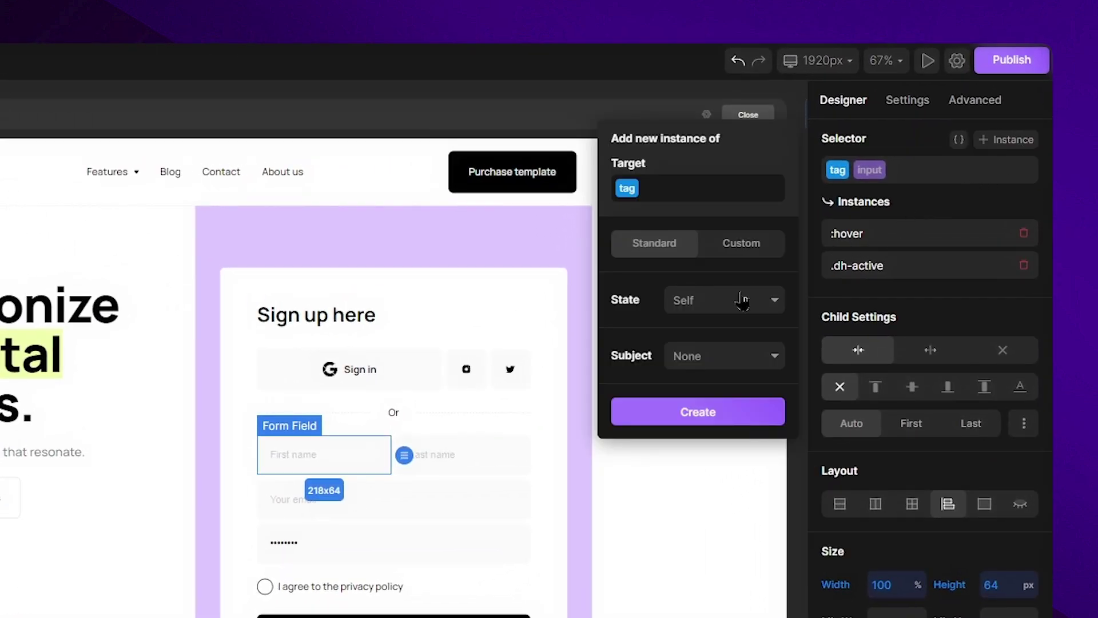
pyautogui.click(742, 299)
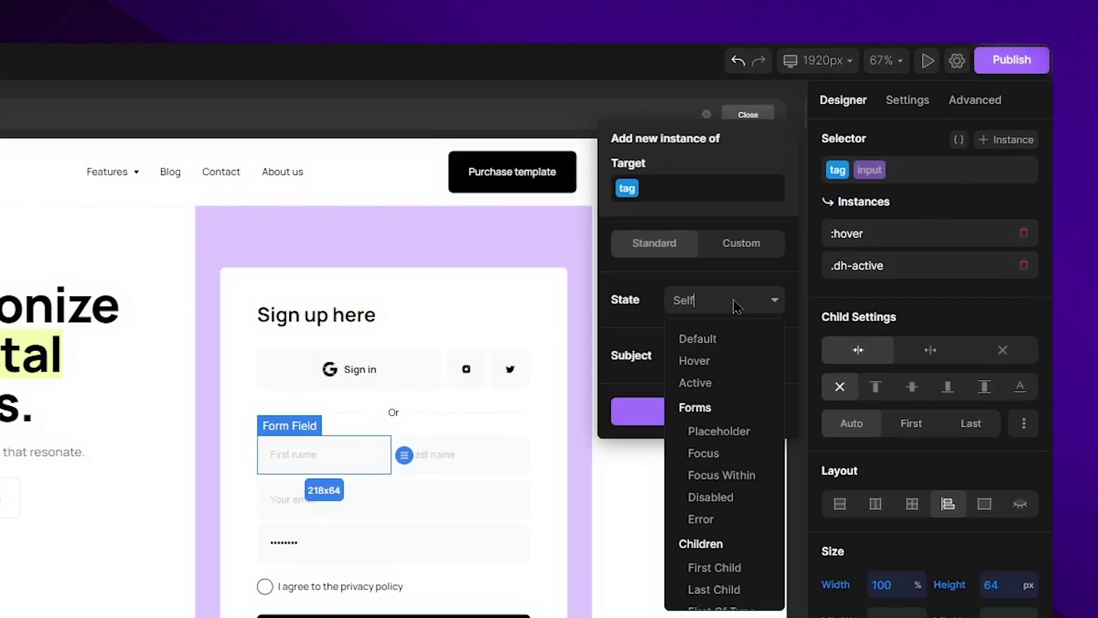
pyautogui.click(765, 433)
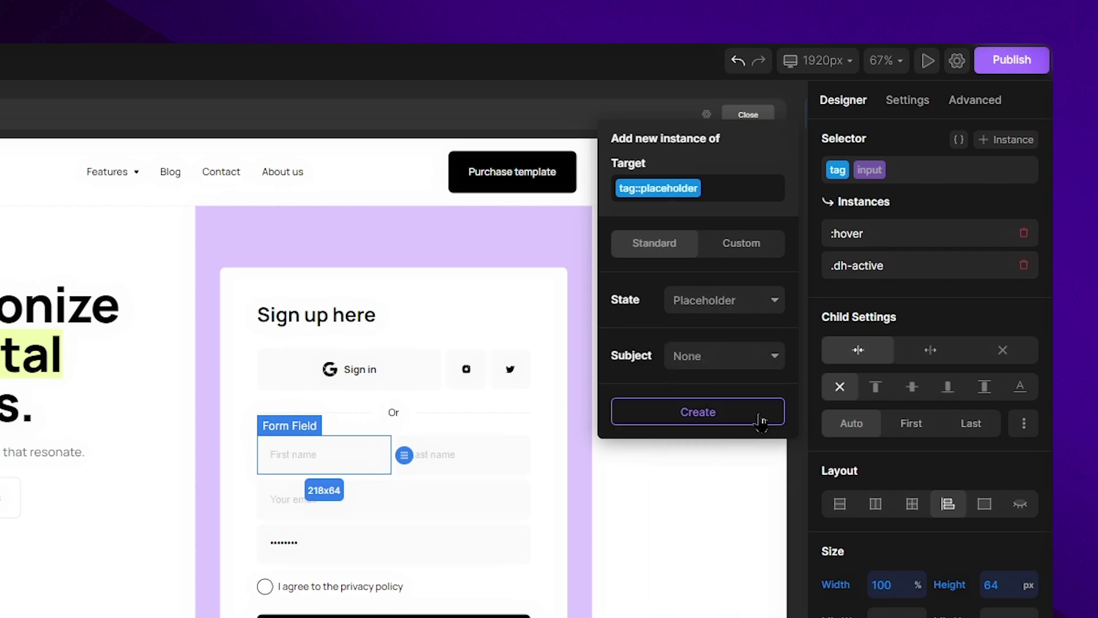
# Step: Create the placeholder instance with 25 px, fully opaque black placeholder text
pyautogui.click(763, 416)
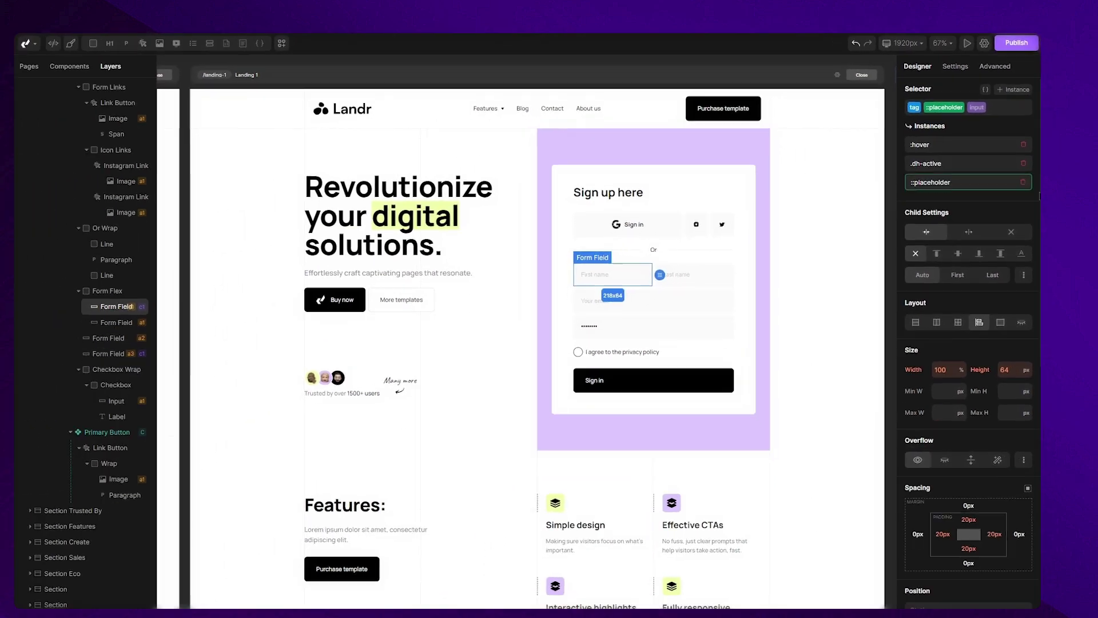
pyautogui.scroll(-10, 987, 305)
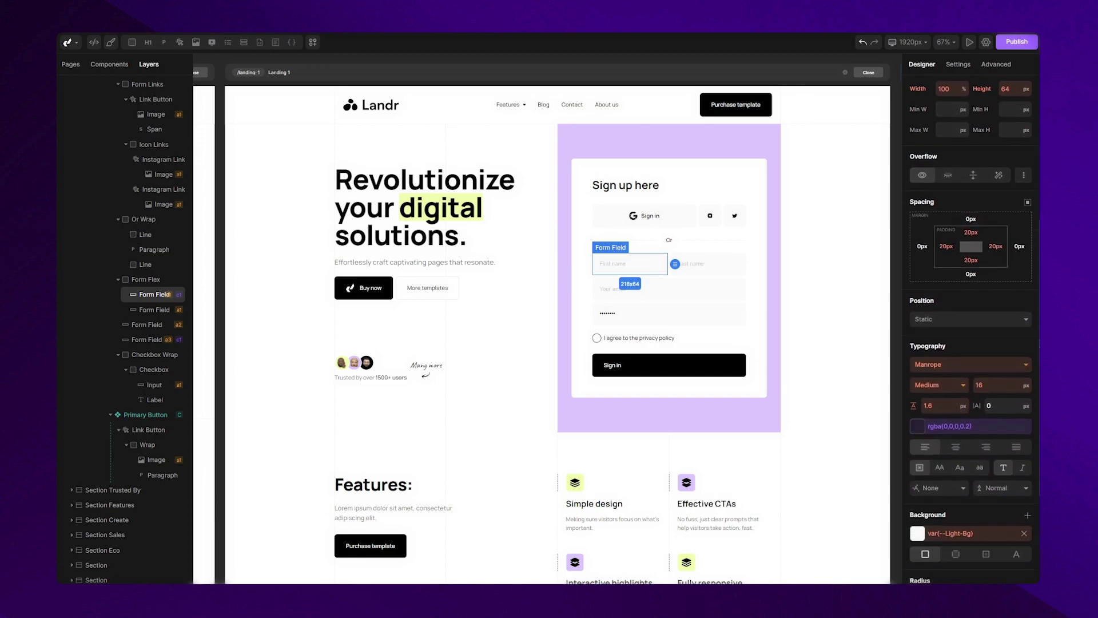
pyautogui.click(988, 289)
pyautogui.write('25')
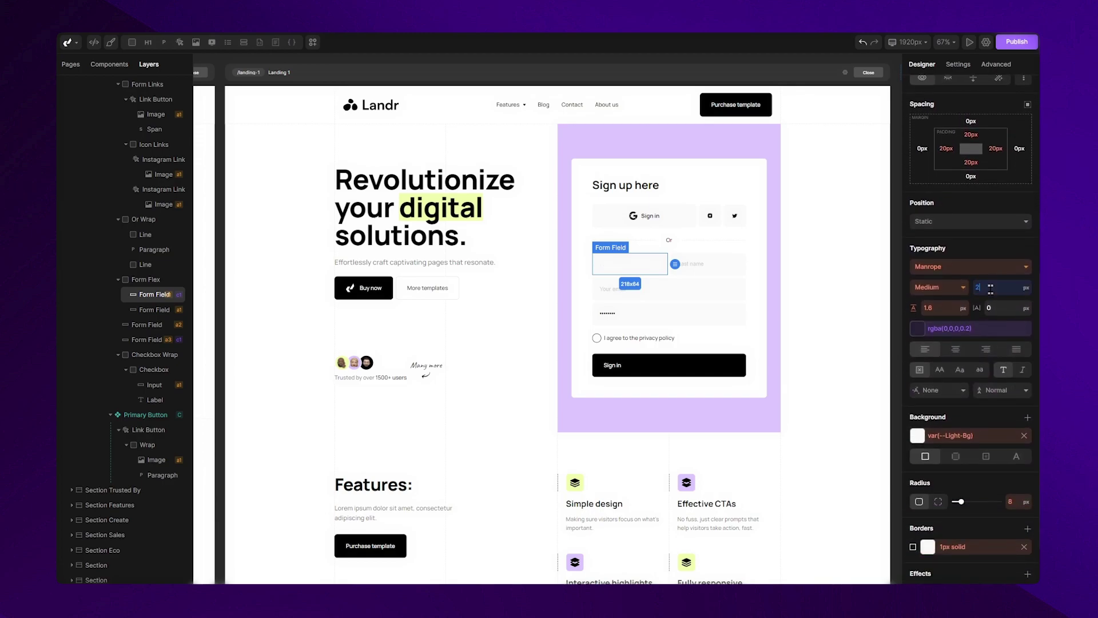
pyautogui.click(918, 329)
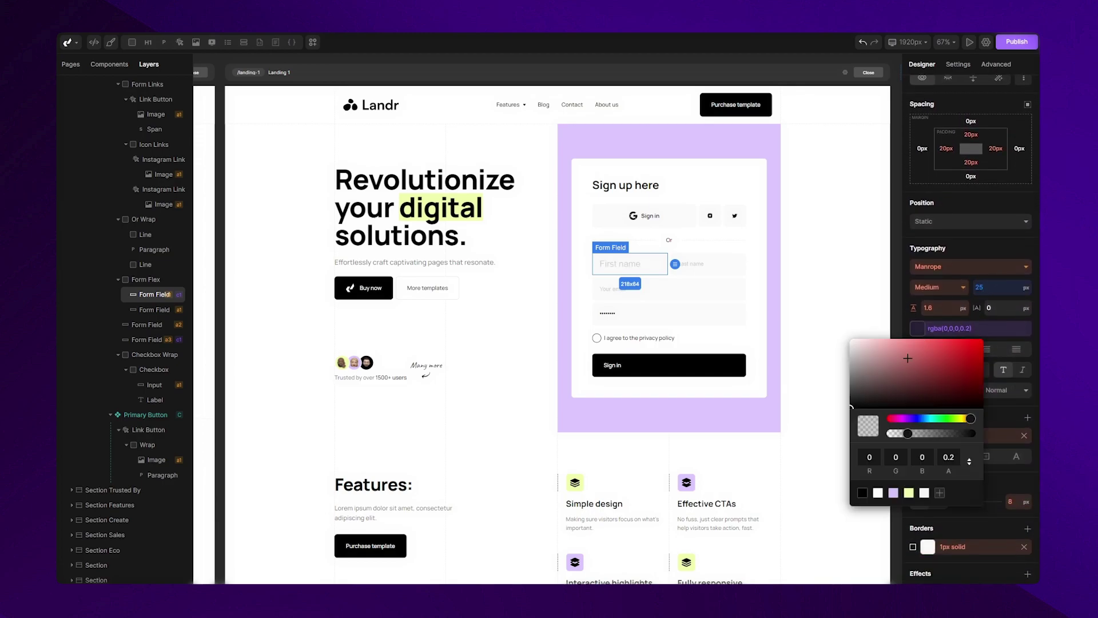
pyautogui.moveTo(906, 429); pyautogui.dragTo(973, 433)
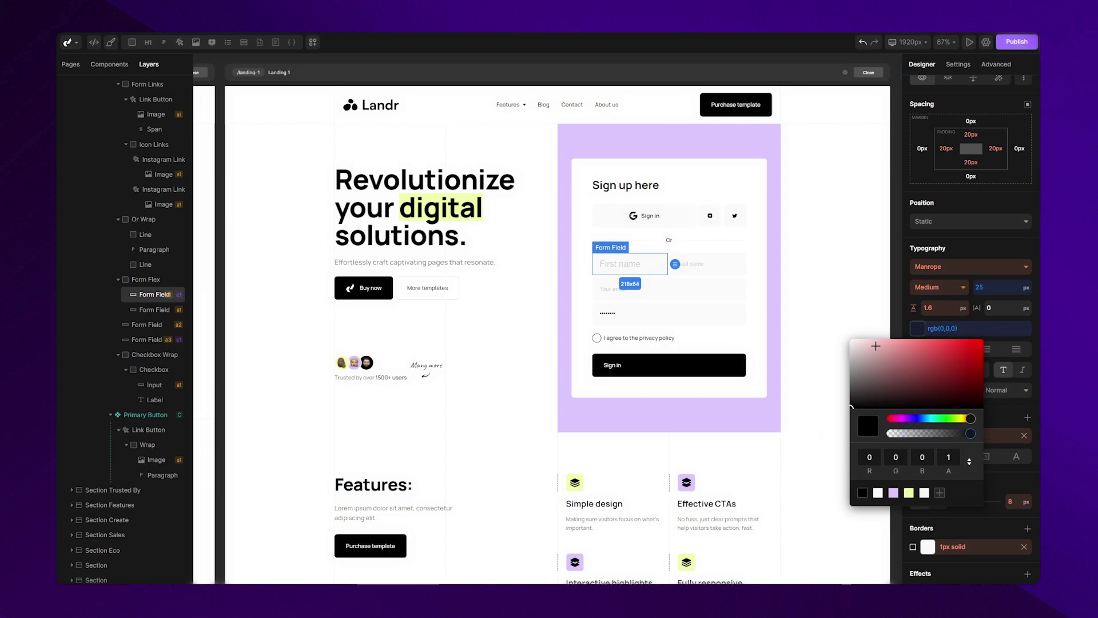
pyautogui.click(852, 305)
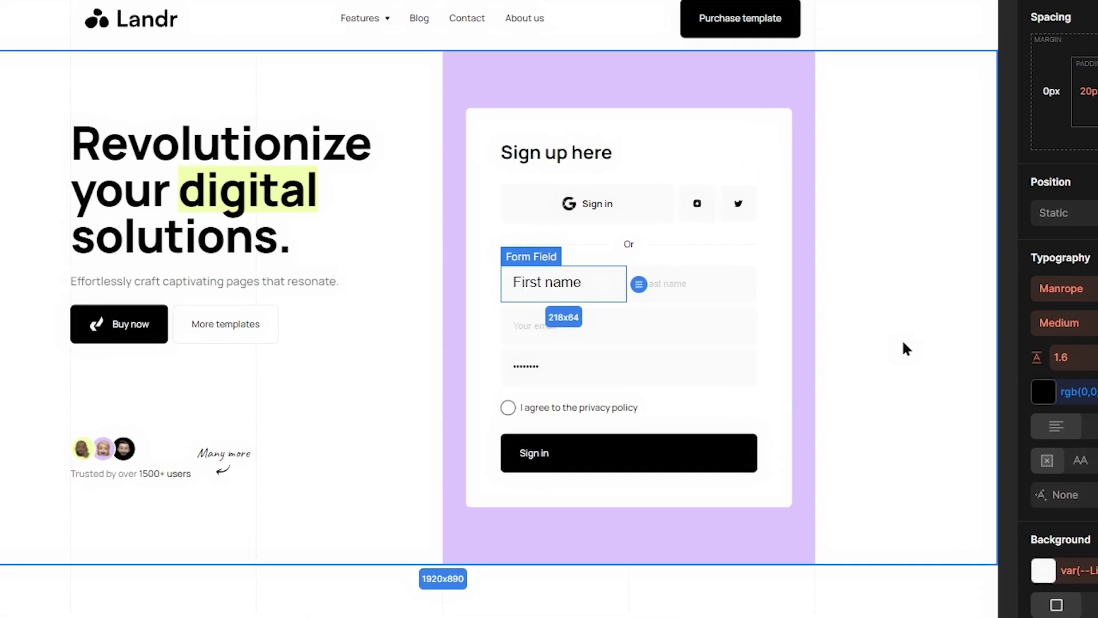
pyautogui.click(851, 306)
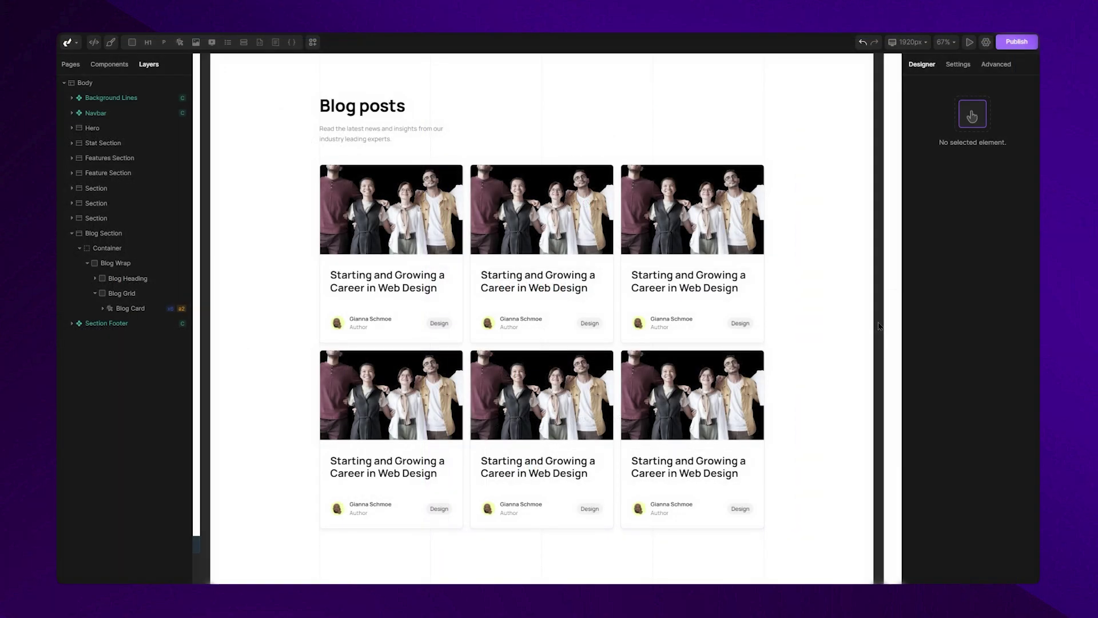
# Step: Select the Blog Card and set up a new instance with the Nth Child Even (2,4,6) state
pyautogui.click(147, 313)
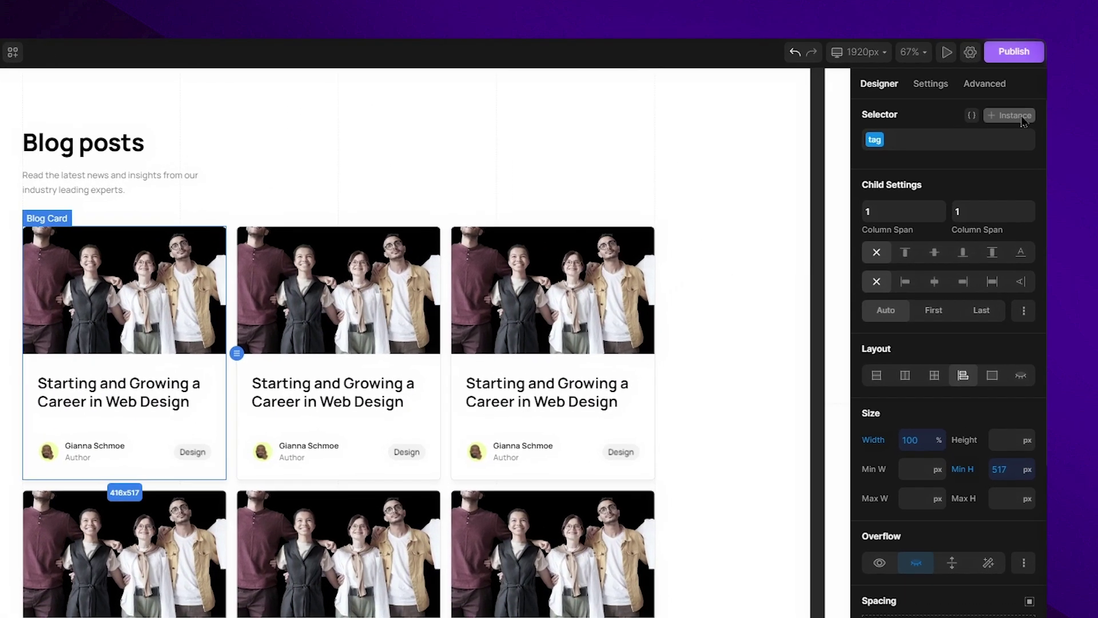
pyautogui.click(1014, 87)
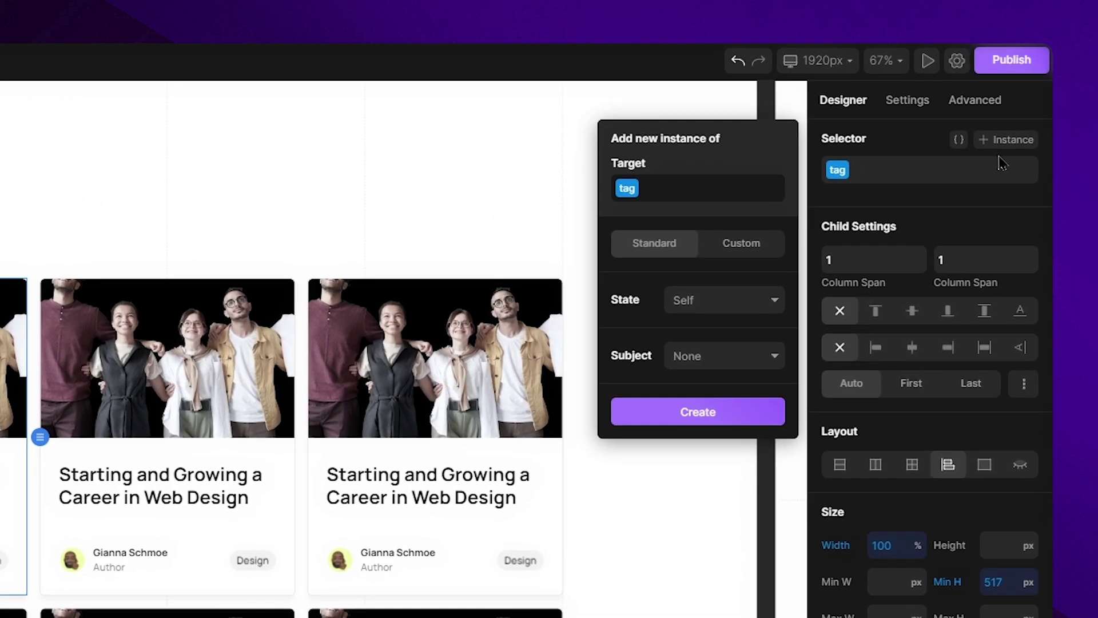
pyautogui.click(735, 302)
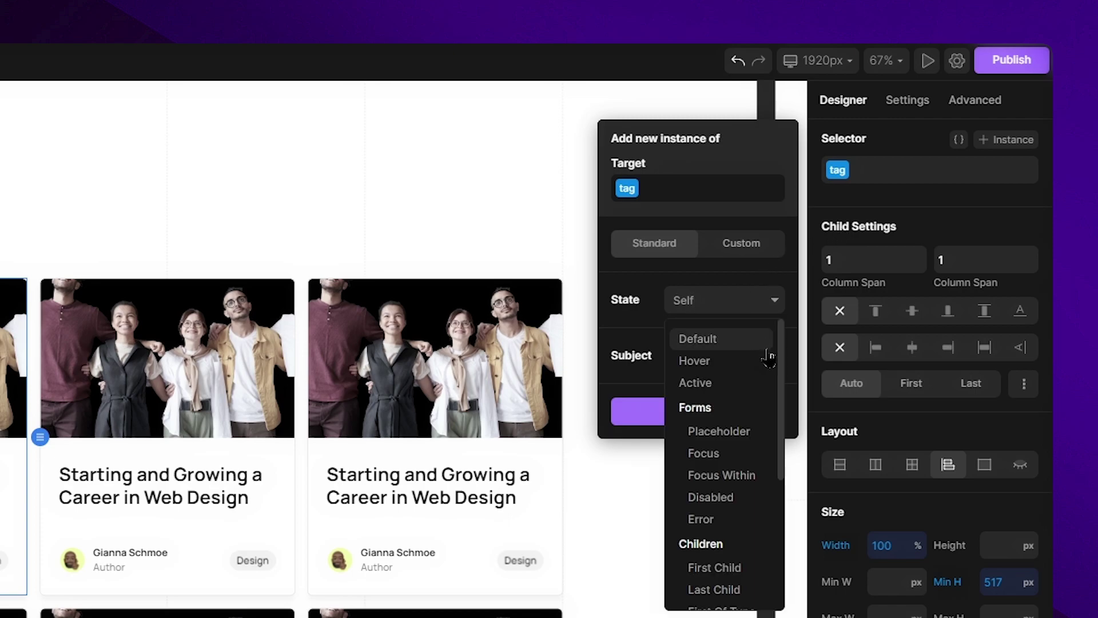
pyautogui.moveTo(784, 380); pyautogui.dragTo(783, 469)
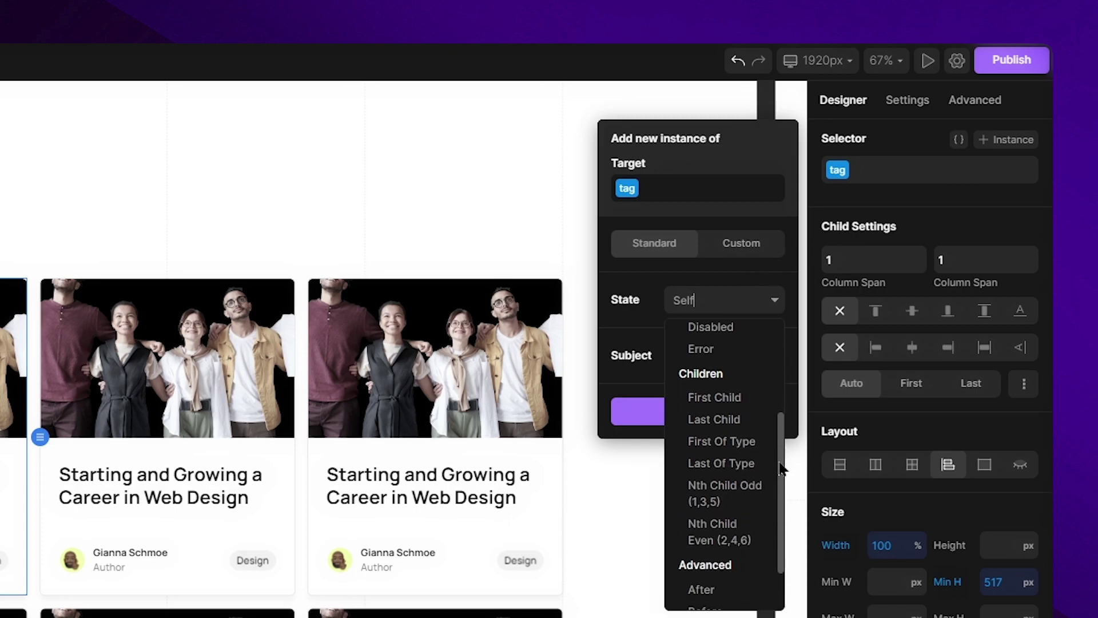
pyautogui.click(764, 538)
# Step: Create the :nth-child(even) instance and give the even cards a Yellow background
pyautogui.click(729, 415)
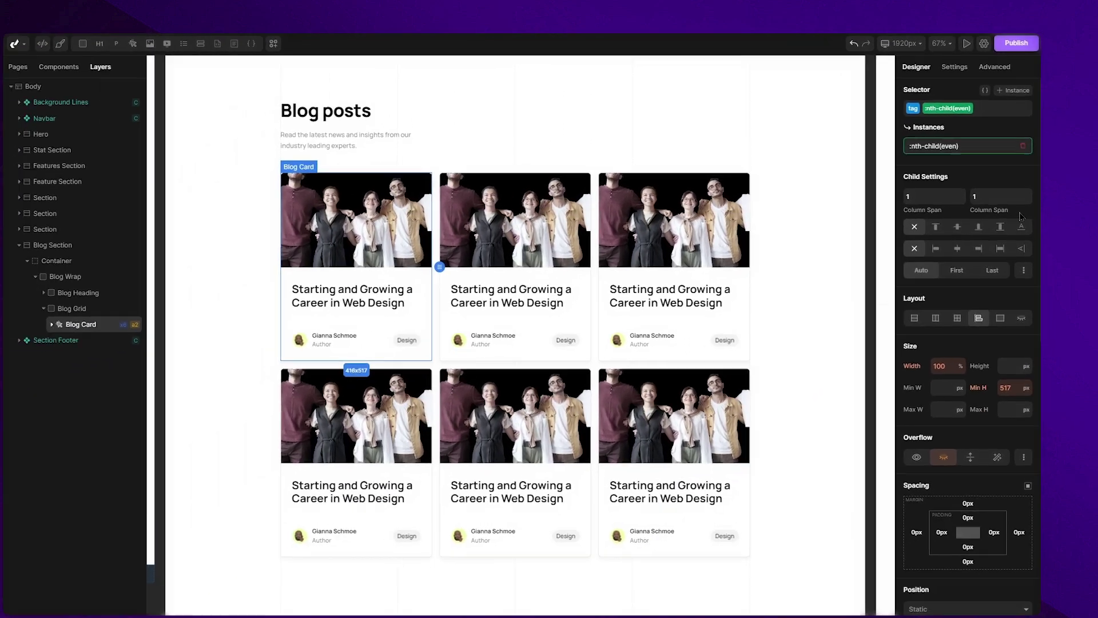
pyautogui.scroll(-10, 1020, 217)
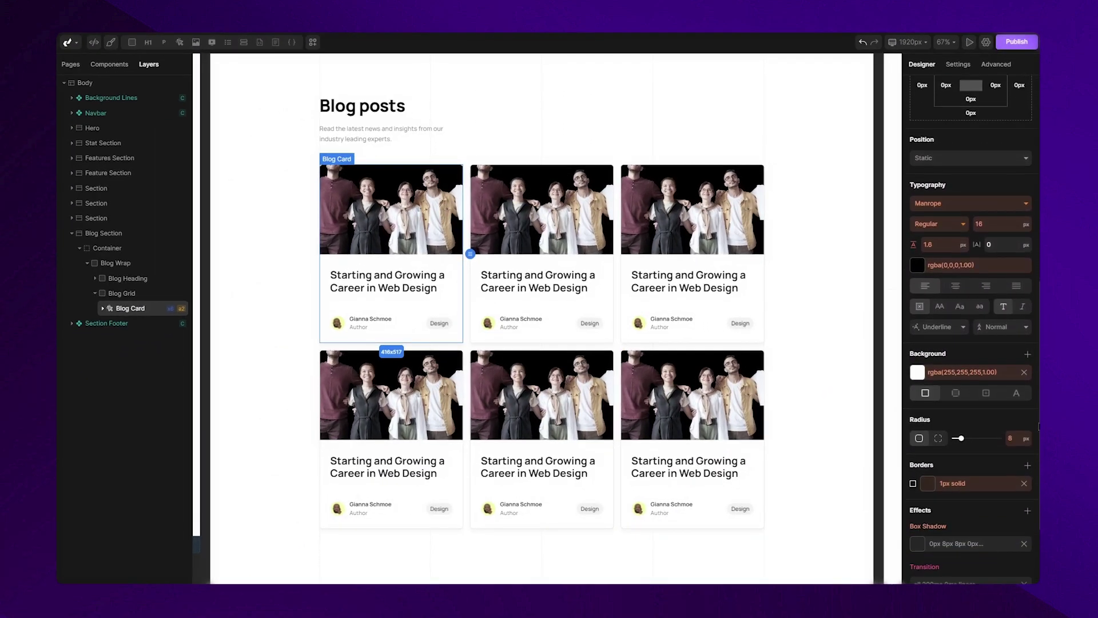
pyautogui.click(917, 323)
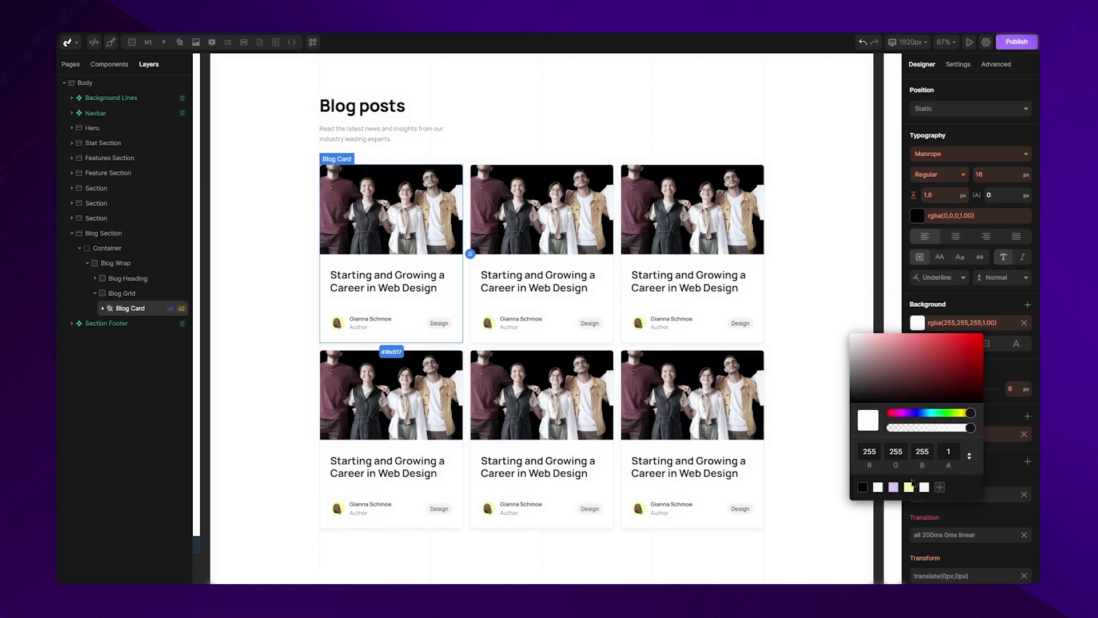
pyautogui.click(910, 487)
pyautogui.click(827, 461)
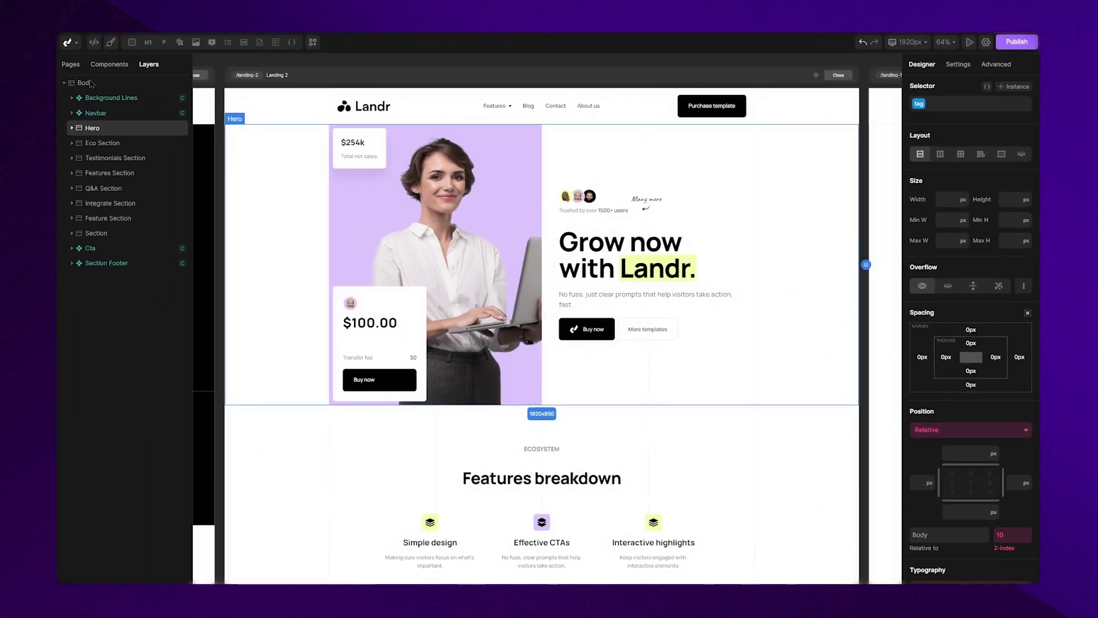
# Step: Select Body and create an instance whose subject is the global Heading 2
pyautogui.click(86, 83)
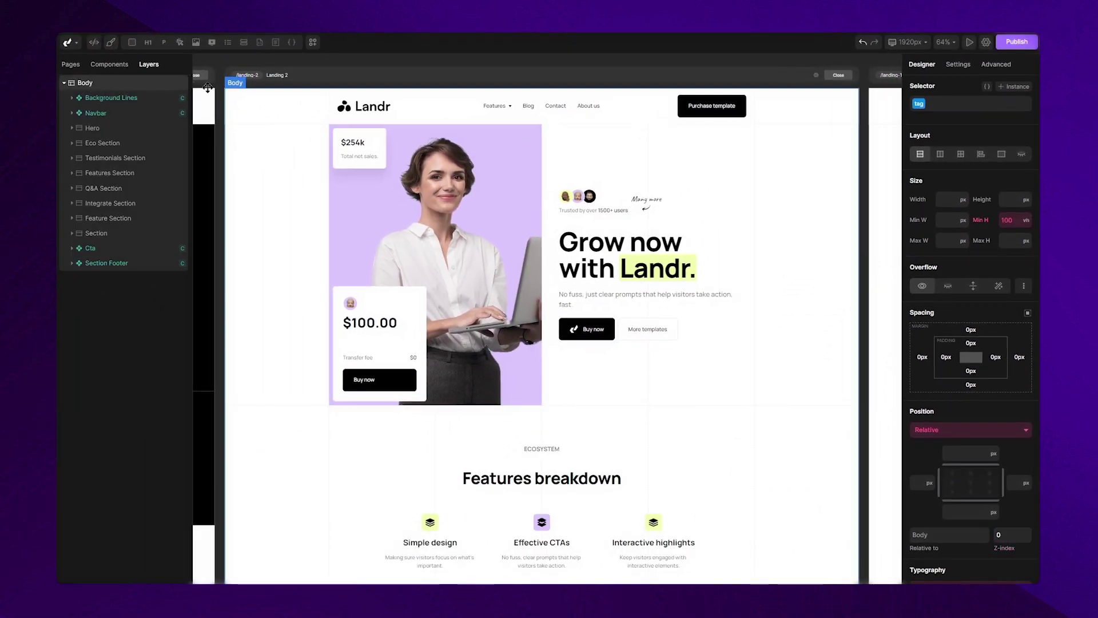
pyautogui.click(1010, 88)
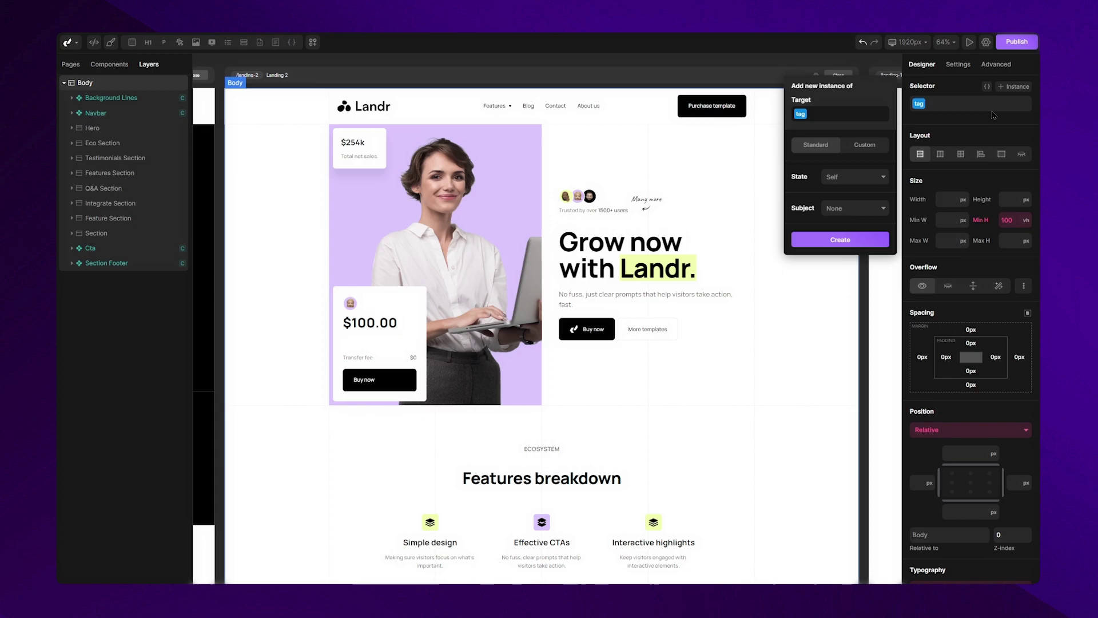
pyautogui.click(864, 211)
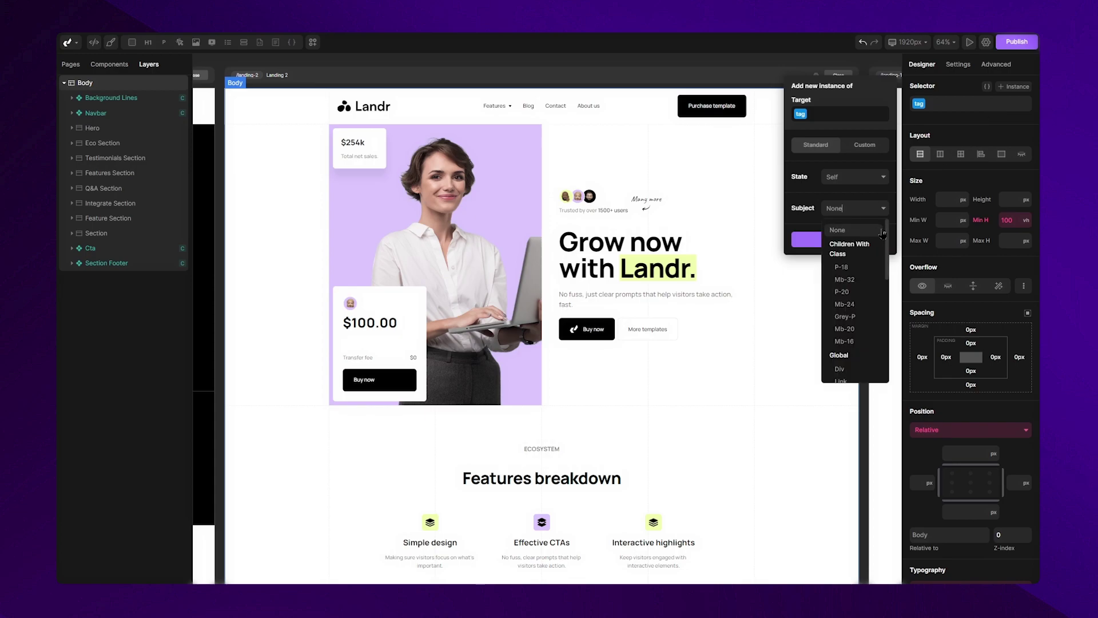
pyautogui.scroll(-5, 889, 280)
pyautogui.scroll(-2, 889, 280)
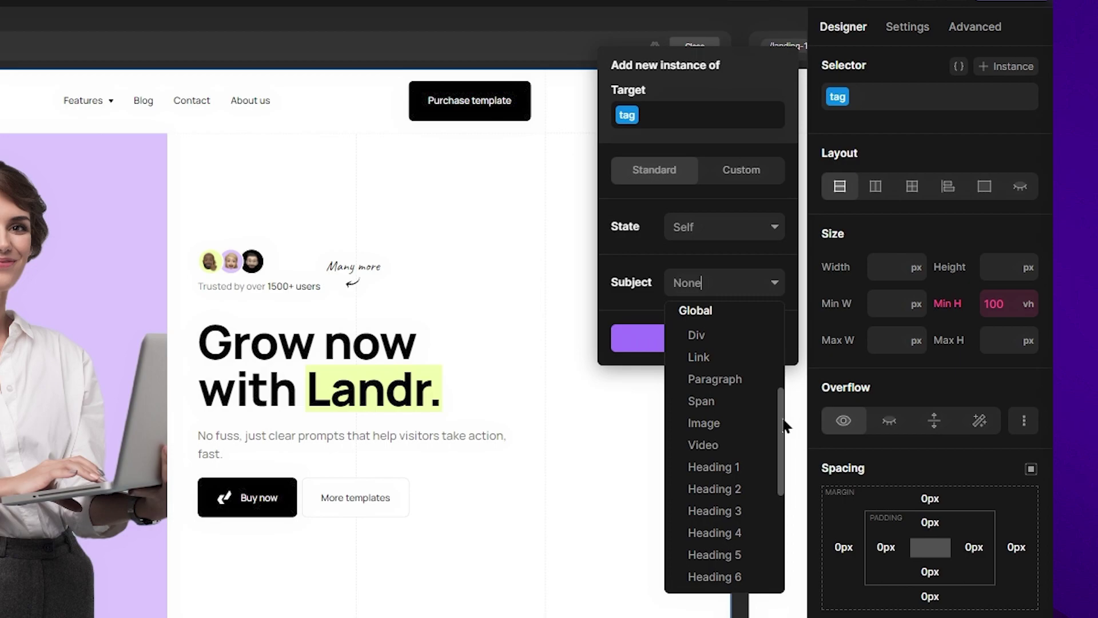
pyautogui.click(762, 489)
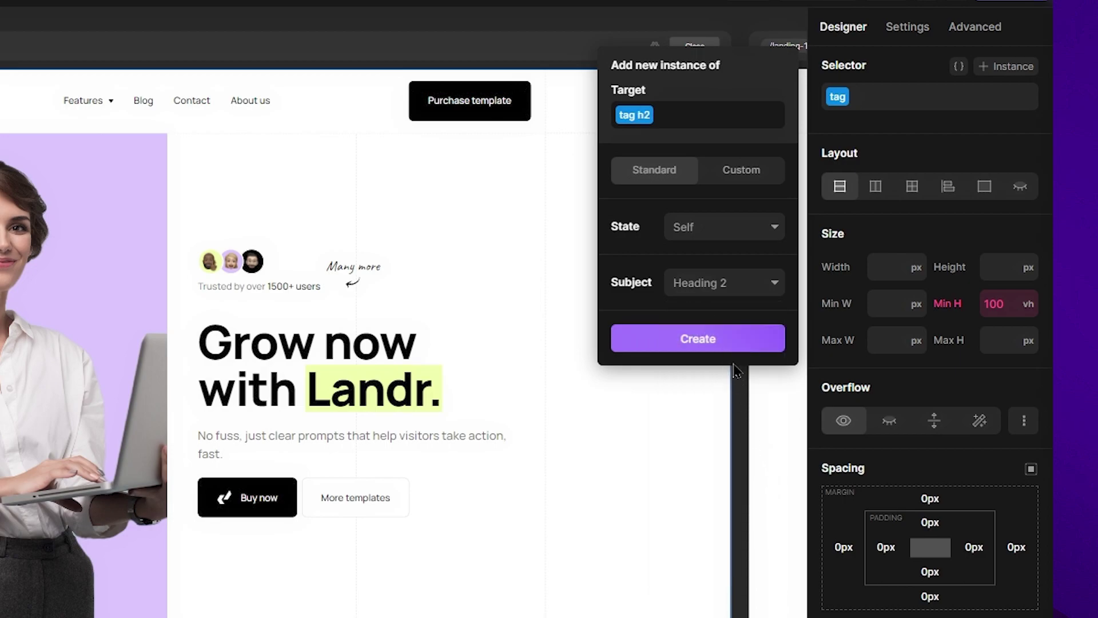
pyautogui.click(735, 341)
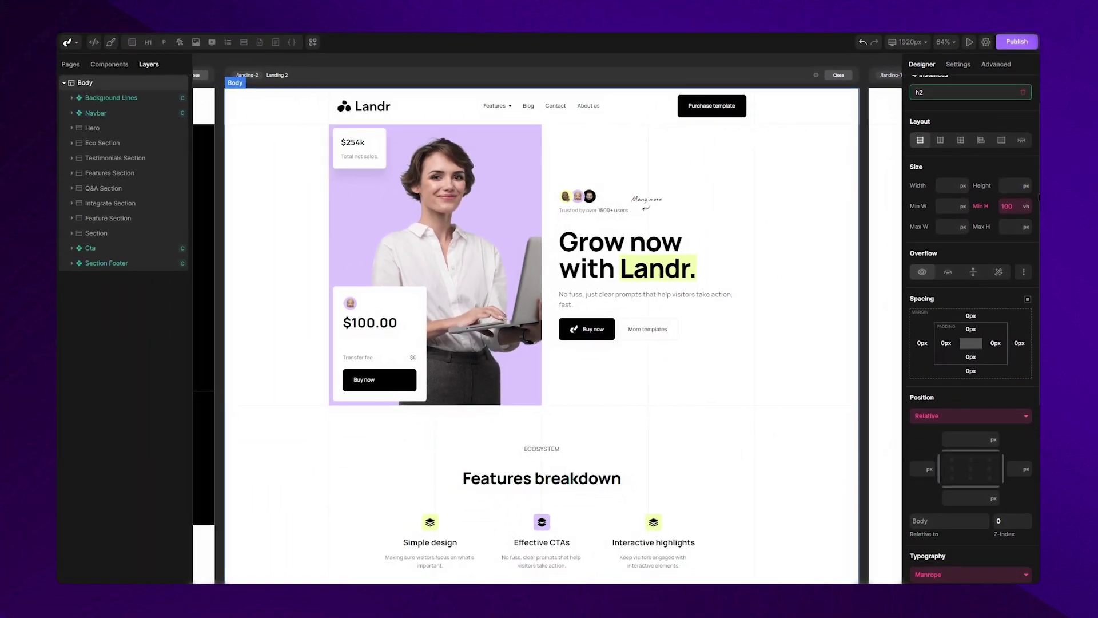
# Step: Give the Heading 2 instance a 65 px font size and Purple text colour
pyautogui.scroll(-5, 1030, 400)
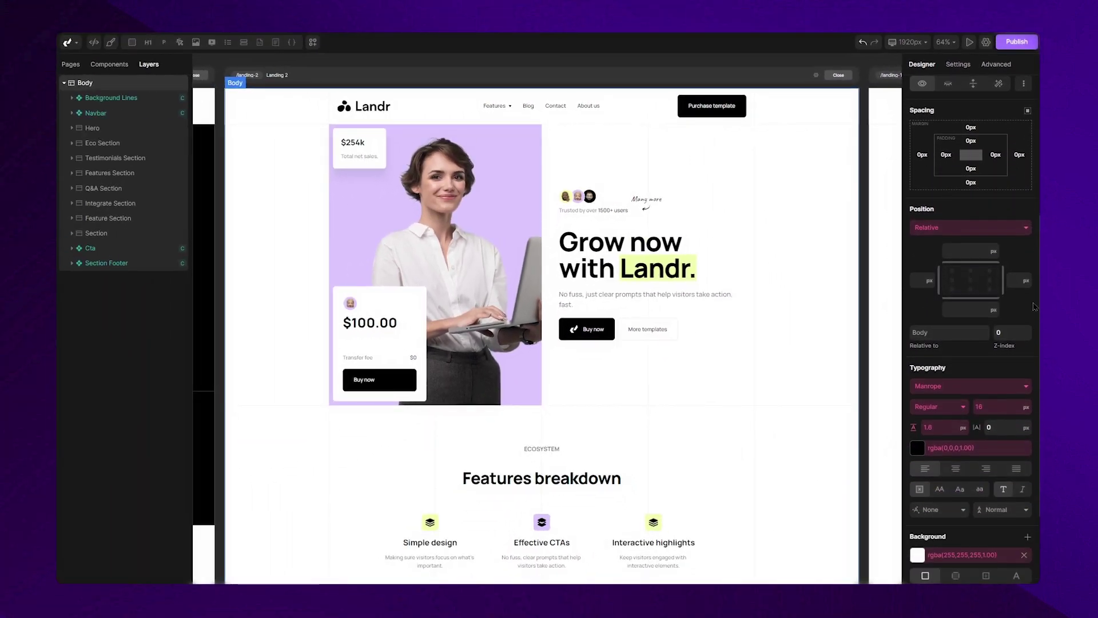
pyautogui.scroll(-3, 1035, 306)
pyautogui.click(999, 331)
pyautogui.write('65')
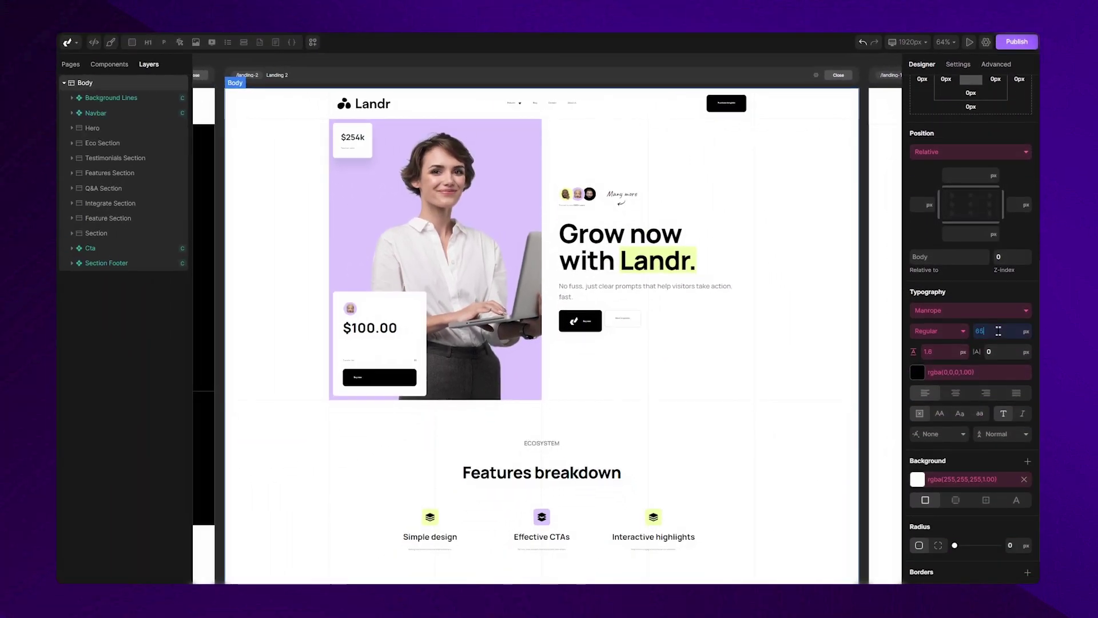
pyautogui.click(917, 373)
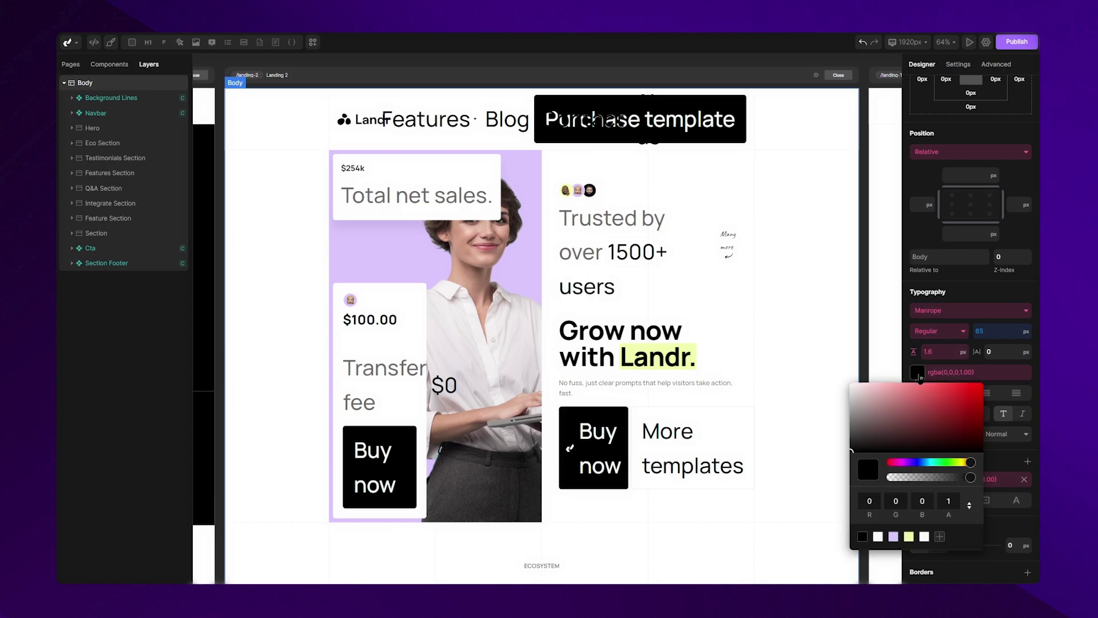
pyautogui.click(894, 537)
pyautogui.click(865, 358)
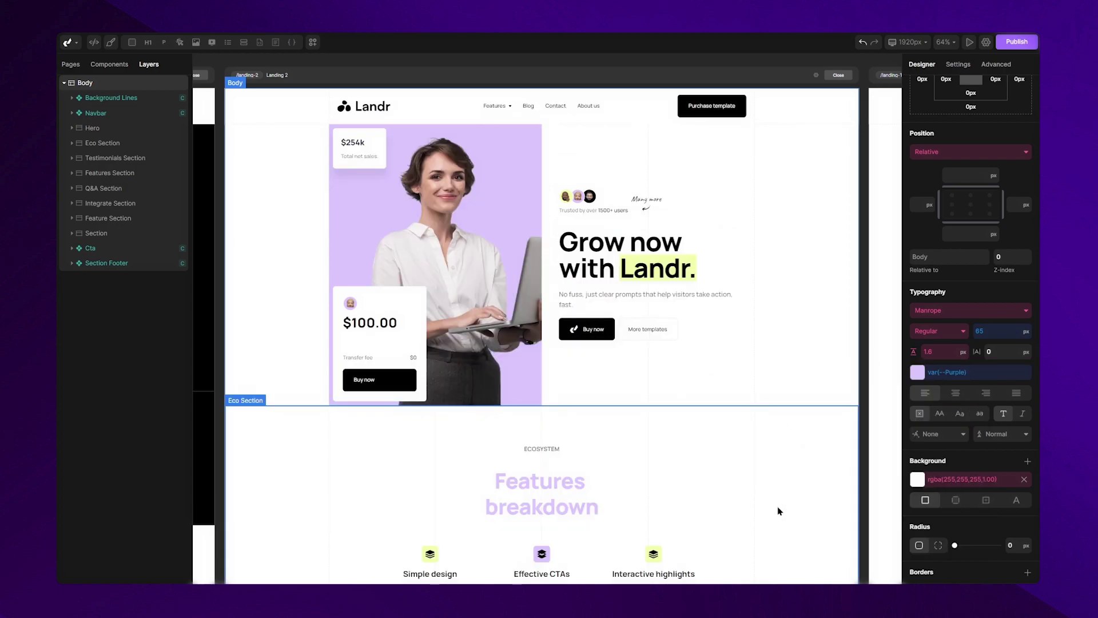
# Step: Check the Features breakdown and What users are saying headings by selecting them
pyautogui.moveTo(780, 510); pyautogui.dragTo(784, 225)
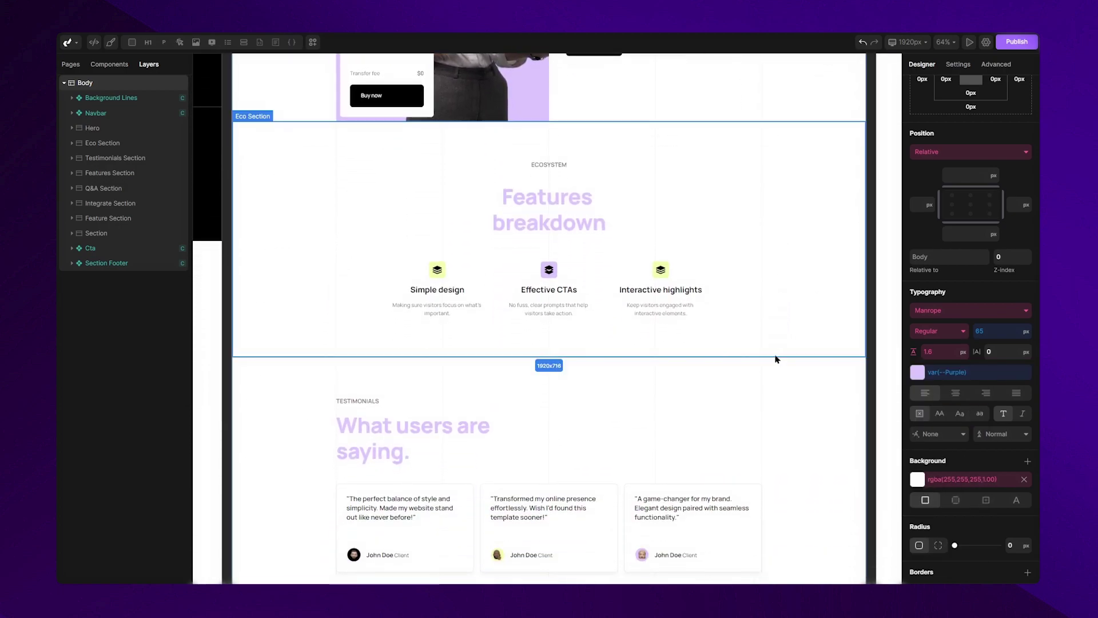
pyautogui.moveTo(759, 484); pyautogui.dragTo(751, 347)
pyautogui.click(532, 86)
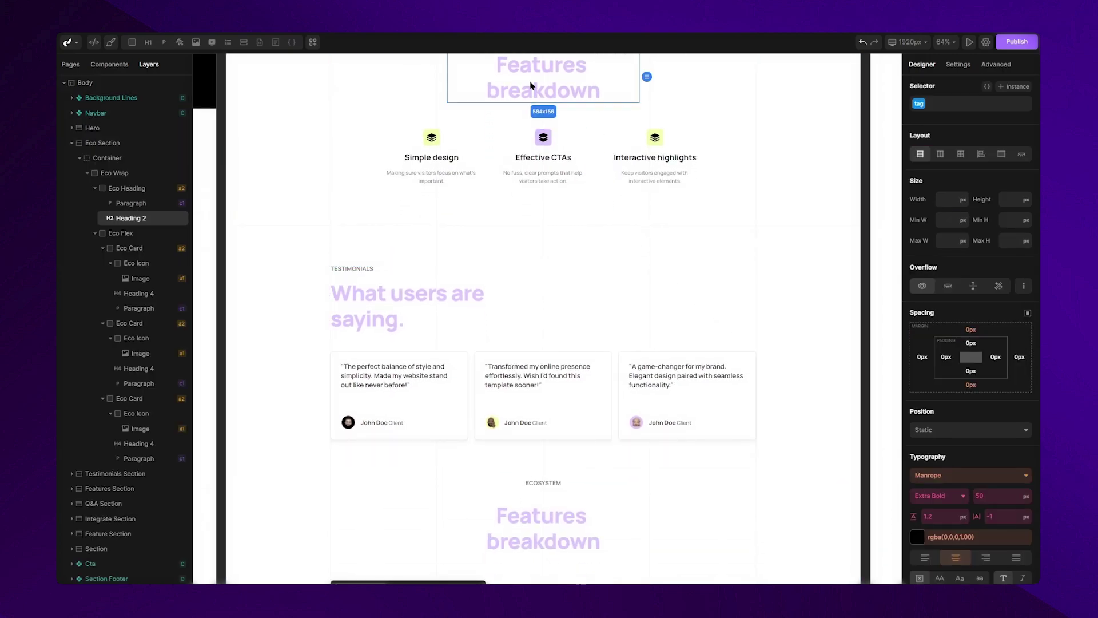
pyautogui.click(410, 306)
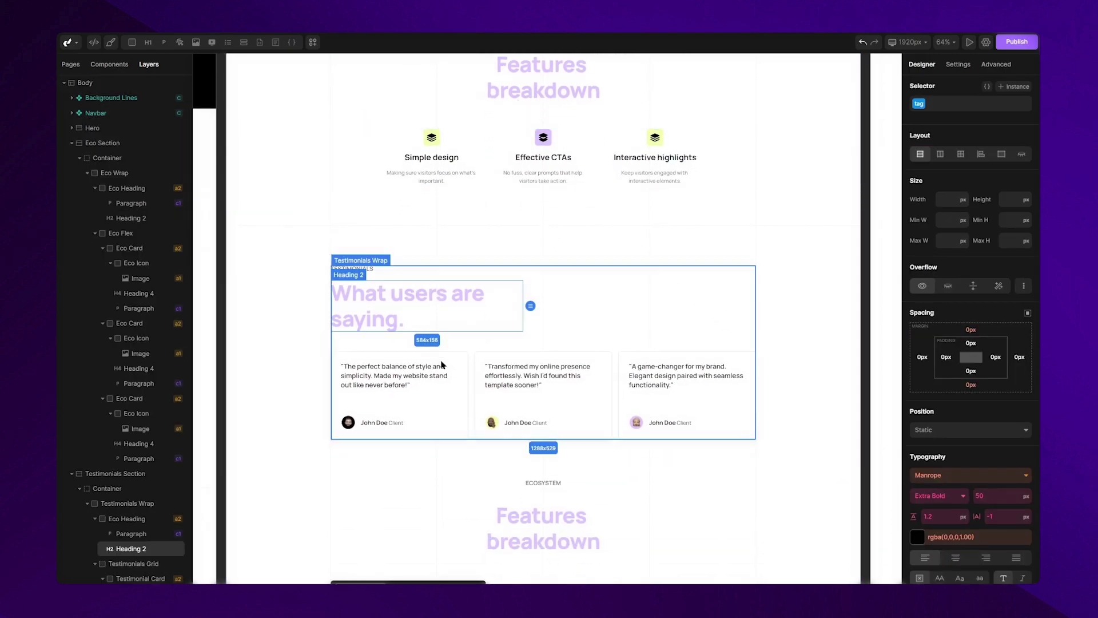
pyautogui.click(527, 528)
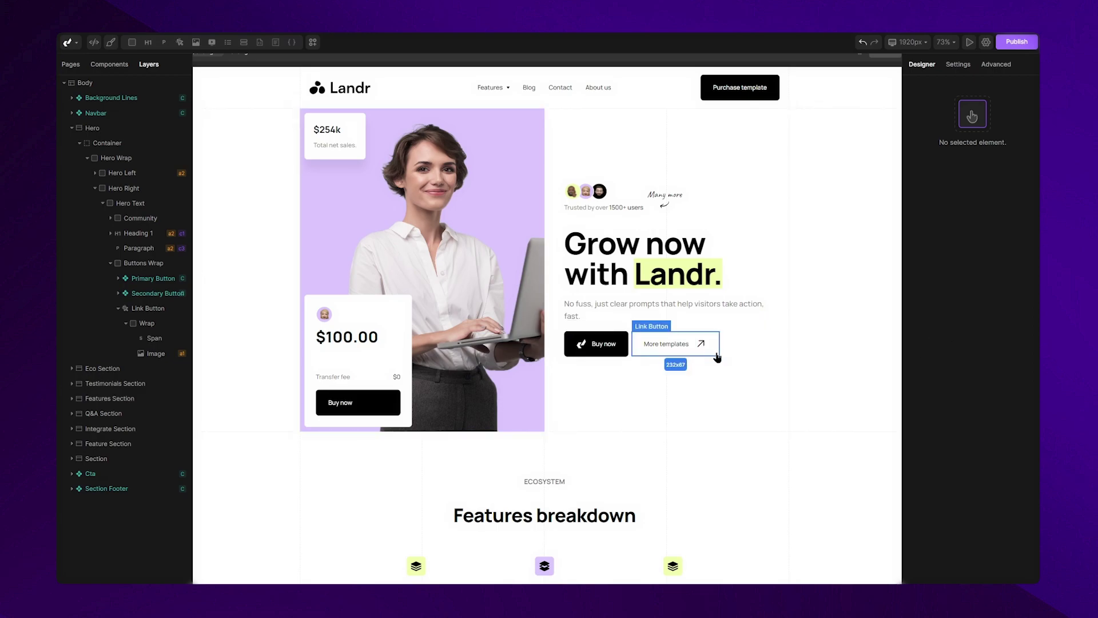
# Step: Give the arrow image beside More templates the arrow-angle class
pyautogui.click(700, 344)
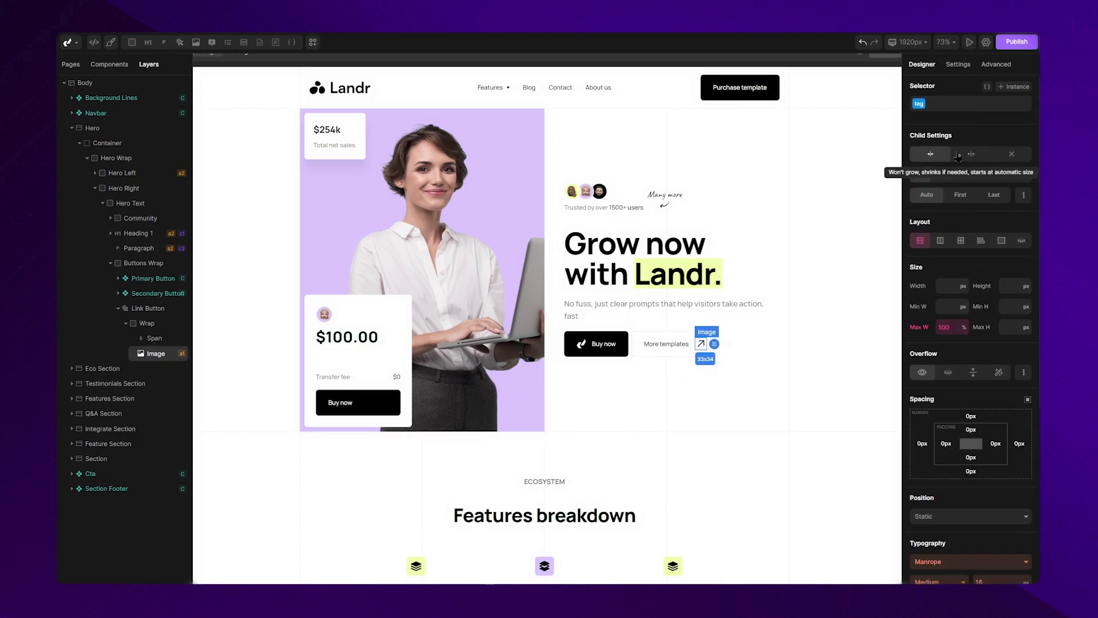
pyautogui.click(955, 109)
pyautogui.write('arrow-angle')
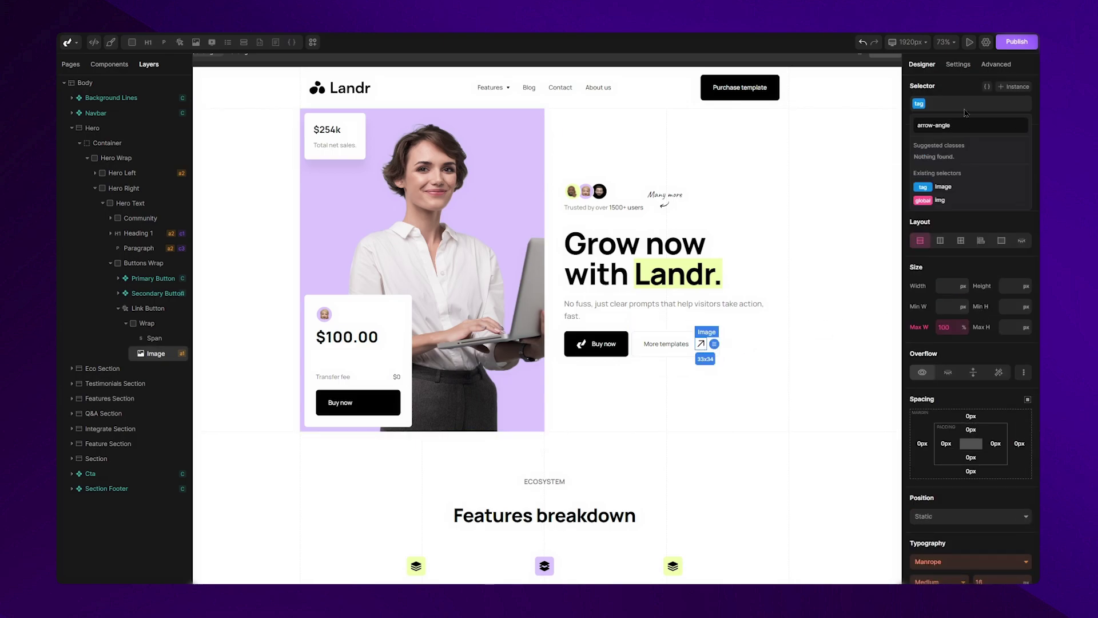
pyautogui.press('Return')
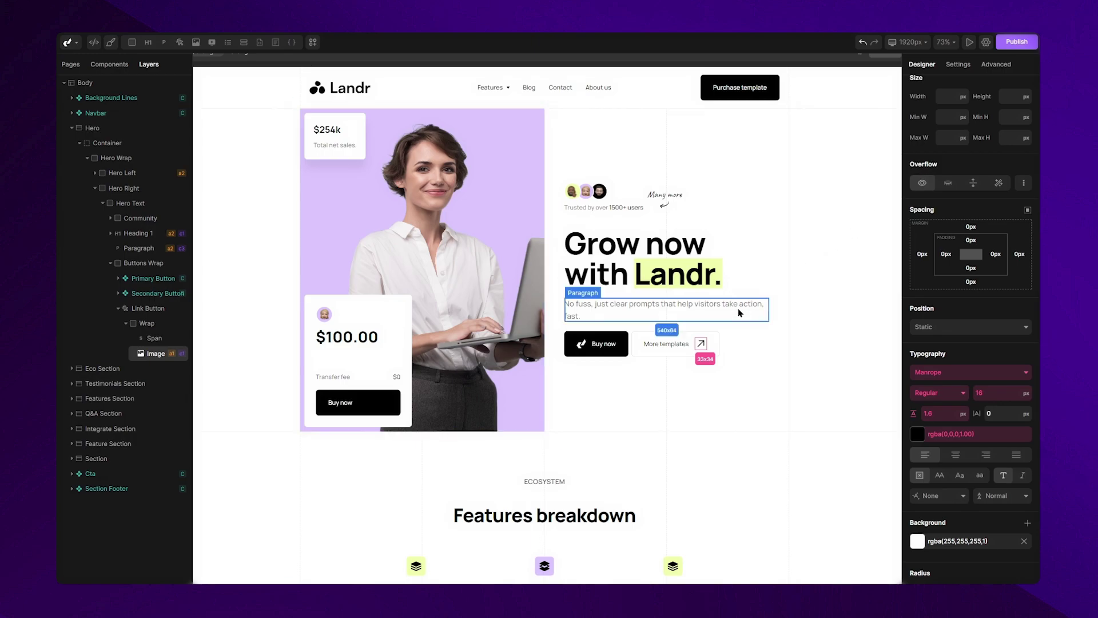
# Step: Create a Hover instance on the More templates link button with subject Arrow-Angle
pyautogui.click(687, 351)
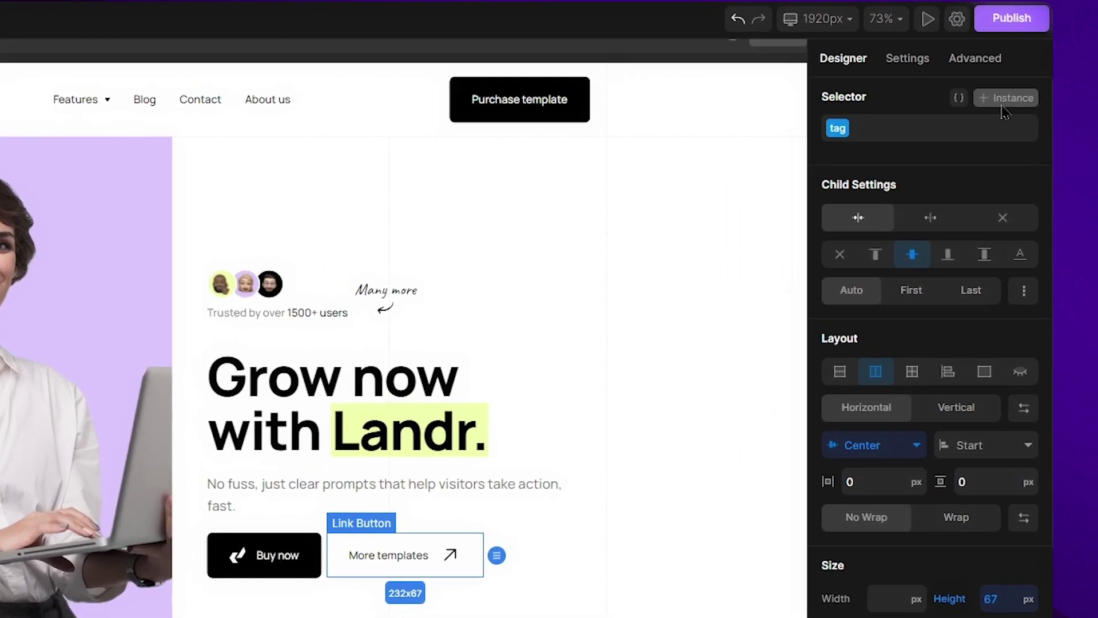
pyautogui.click(1007, 88)
pyautogui.click(843, 195)
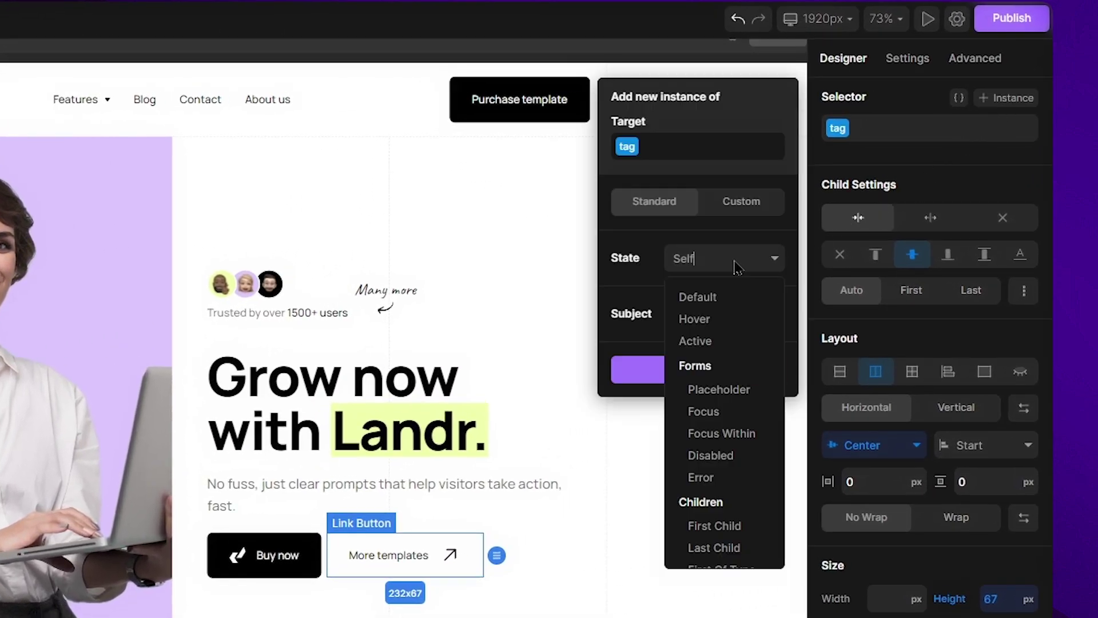
pyautogui.click(735, 319)
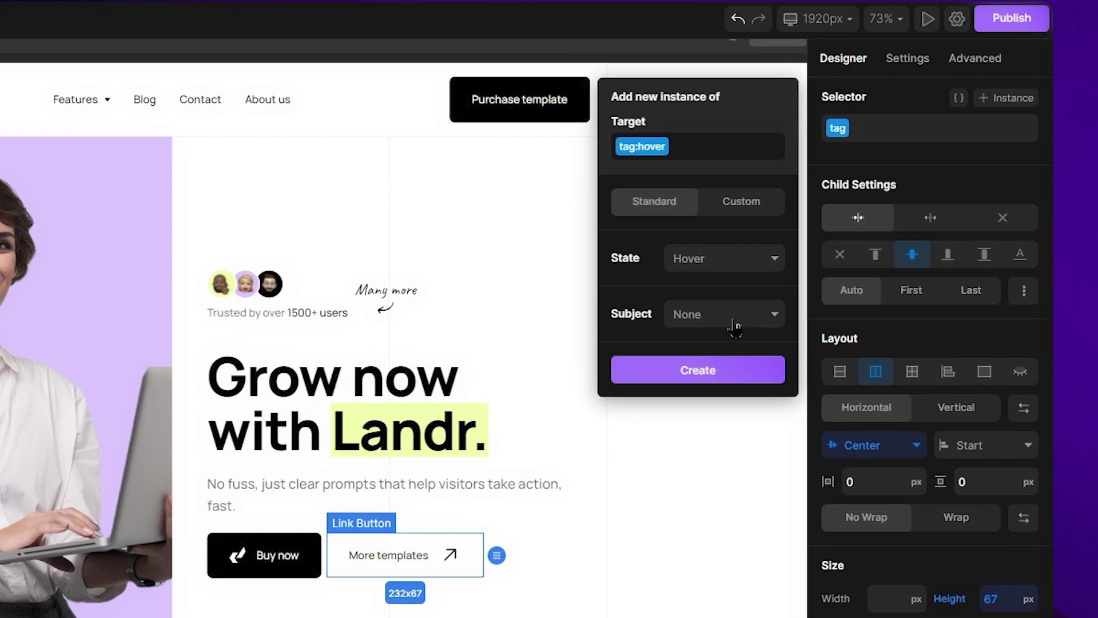
pyautogui.click(734, 322)
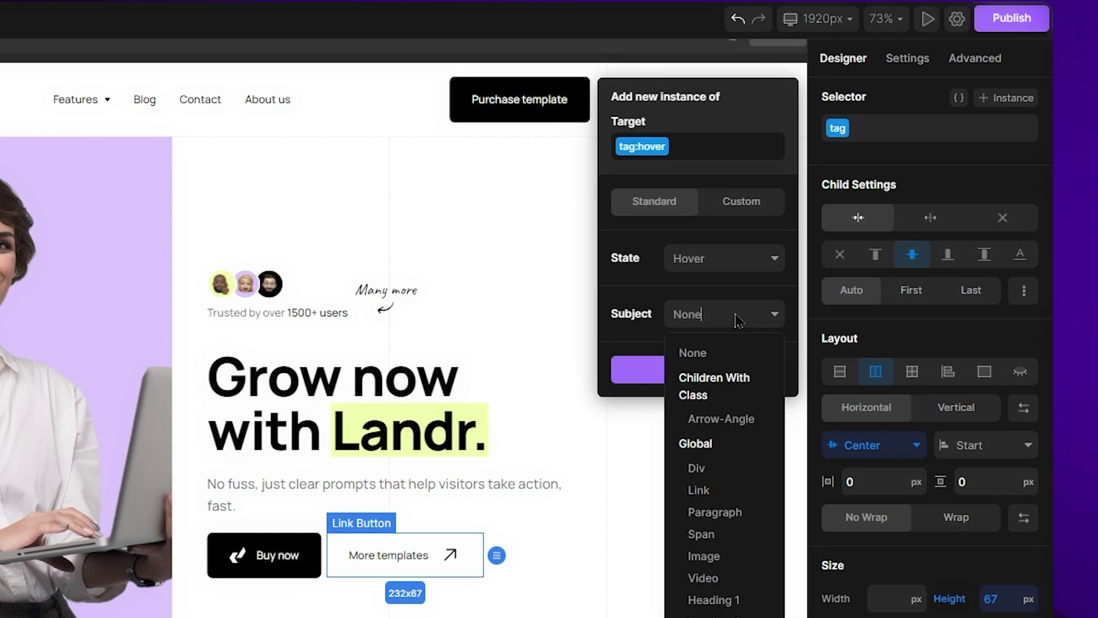
pyautogui.click(734, 427)
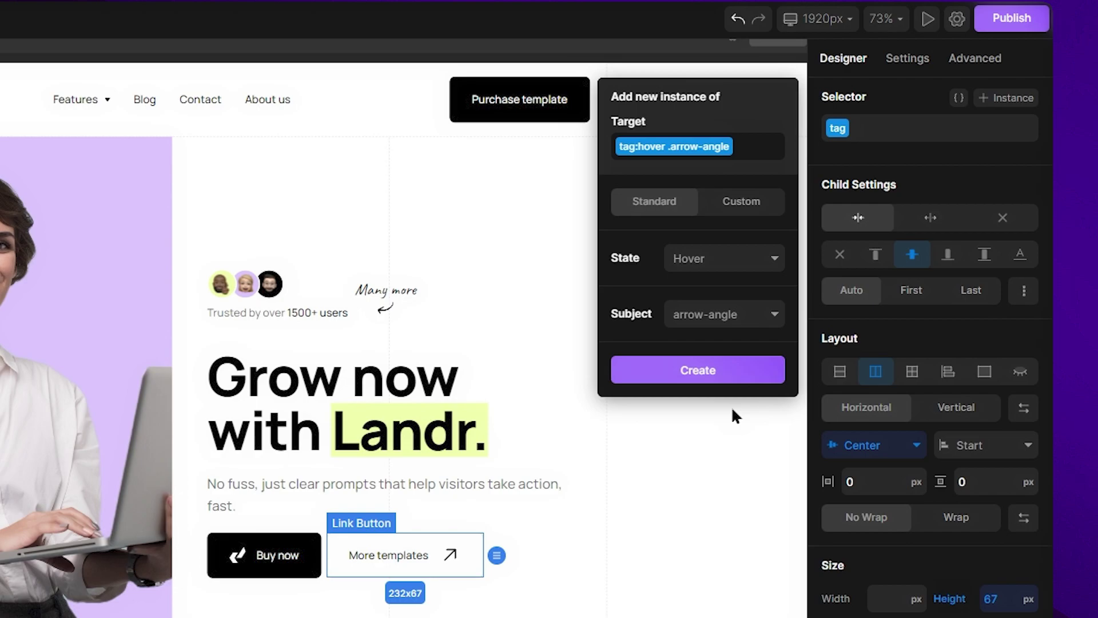
pyautogui.click(728, 373)
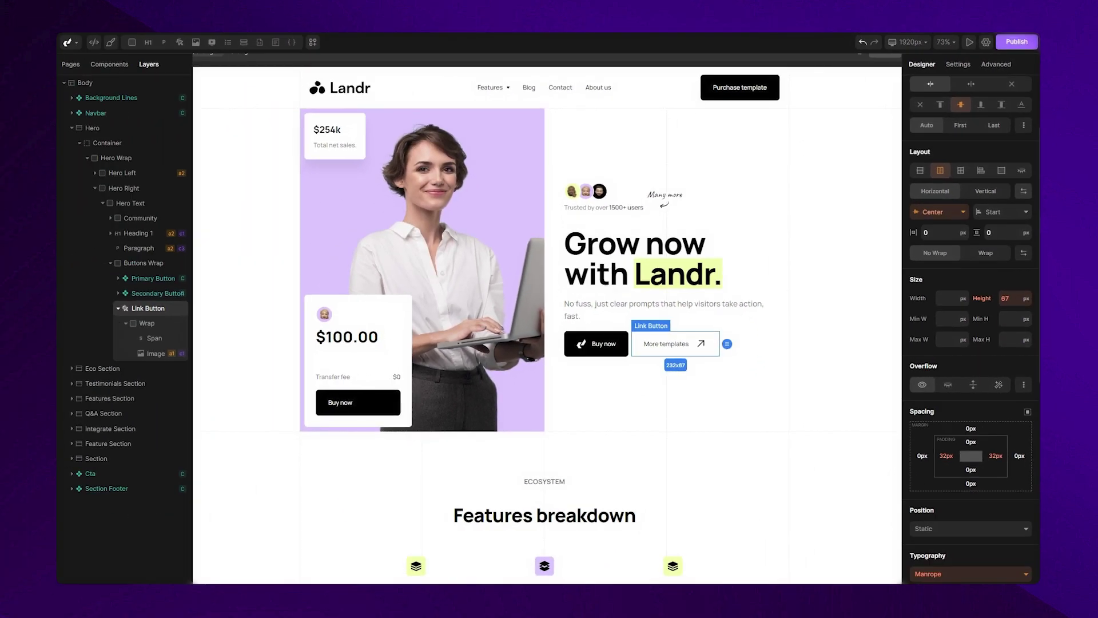
# Step: Add a Transform effect rotating the arrow 45 deg in the hover instance
pyautogui.scroll(-7, 971, 329)
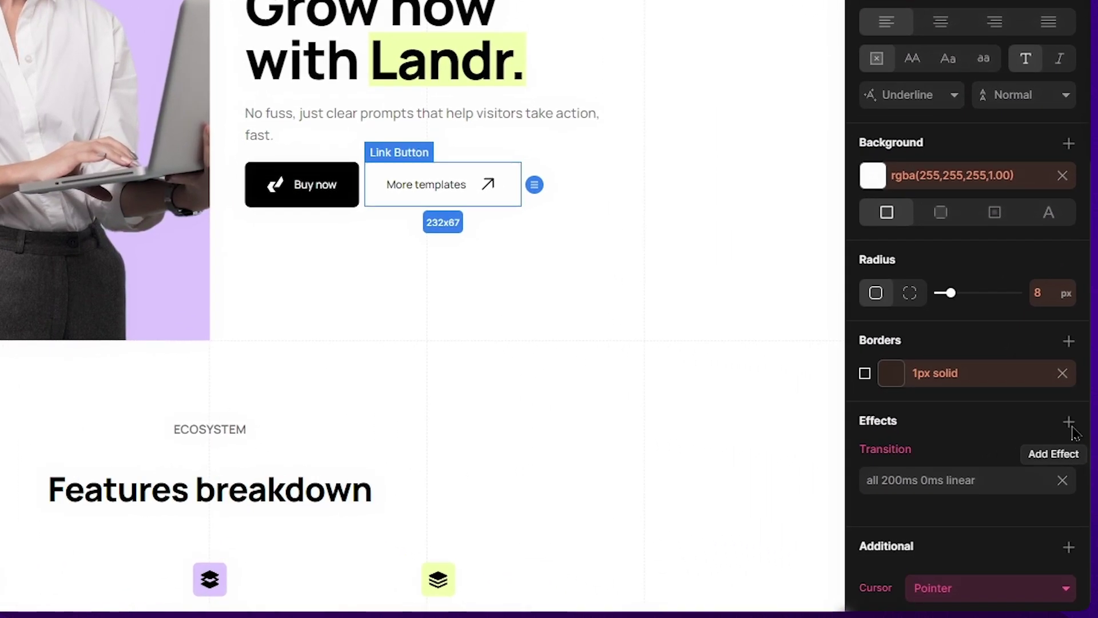
pyautogui.click(1068, 424)
pyautogui.click(993, 531)
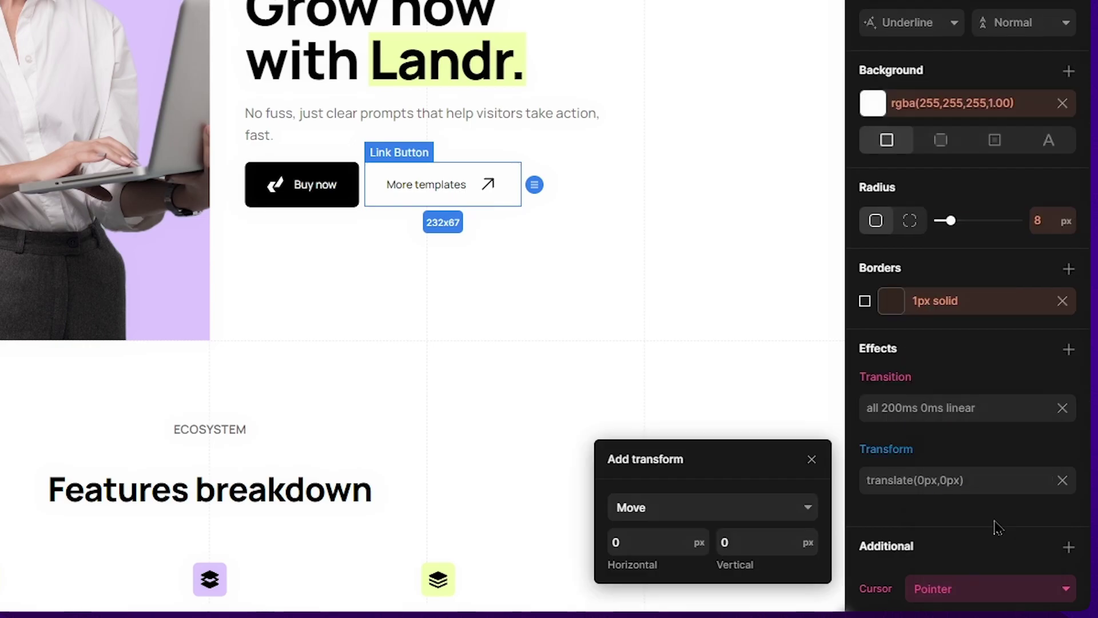
pyautogui.click(743, 513)
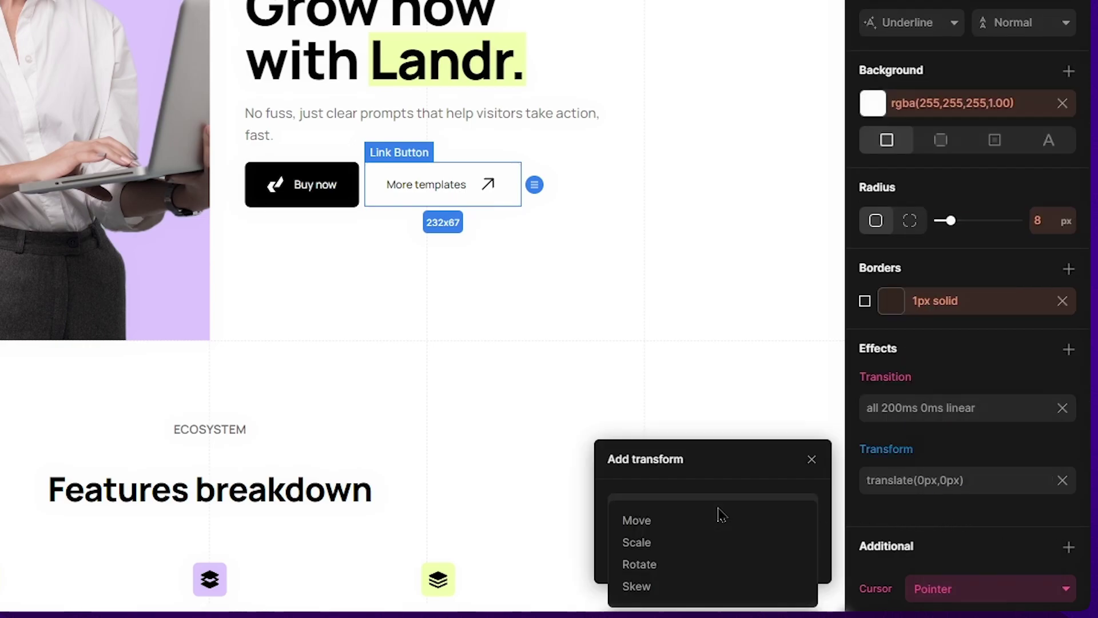
pyautogui.click(678, 565)
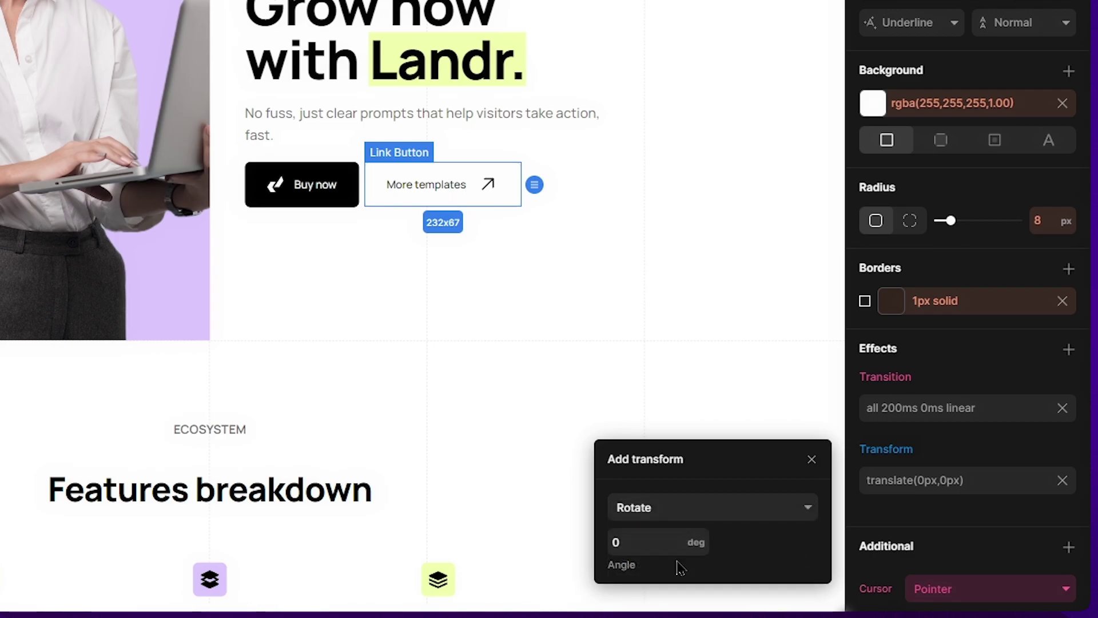
pyautogui.click(646, 544)
pyautogui.press('BackSpace')
pyautogui.write('45')
pyautogui.press('Return')
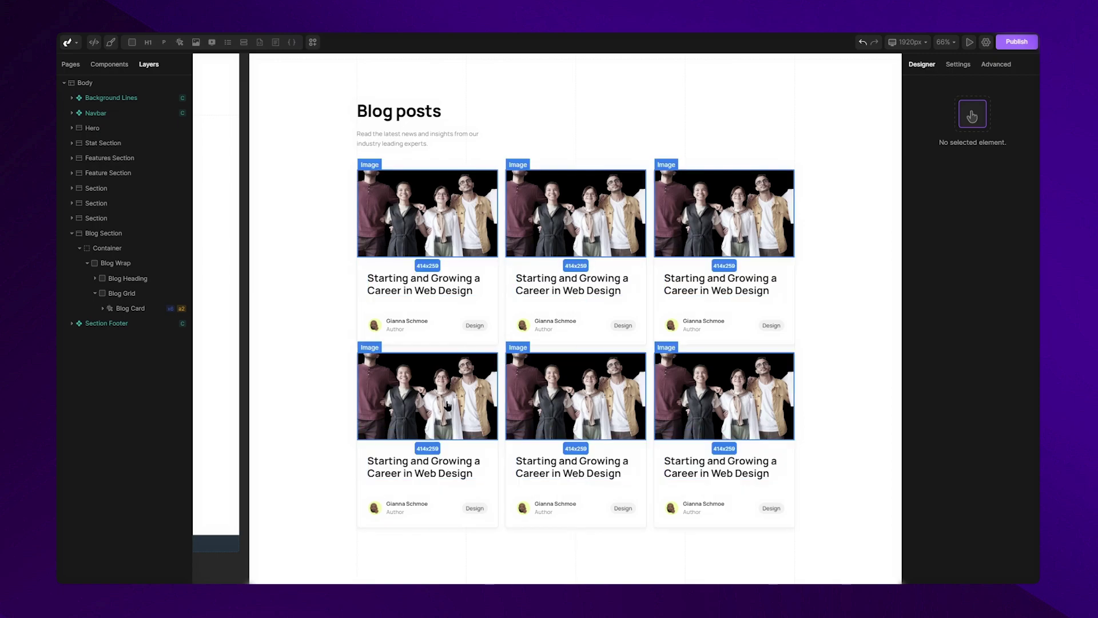
# Step: Add a custom 'a:nth-child(4)' style instance to the Blog Grid for its fourth card
pyautogui.click(132, 293)
pyautogui.scroll(3, 986, 247)
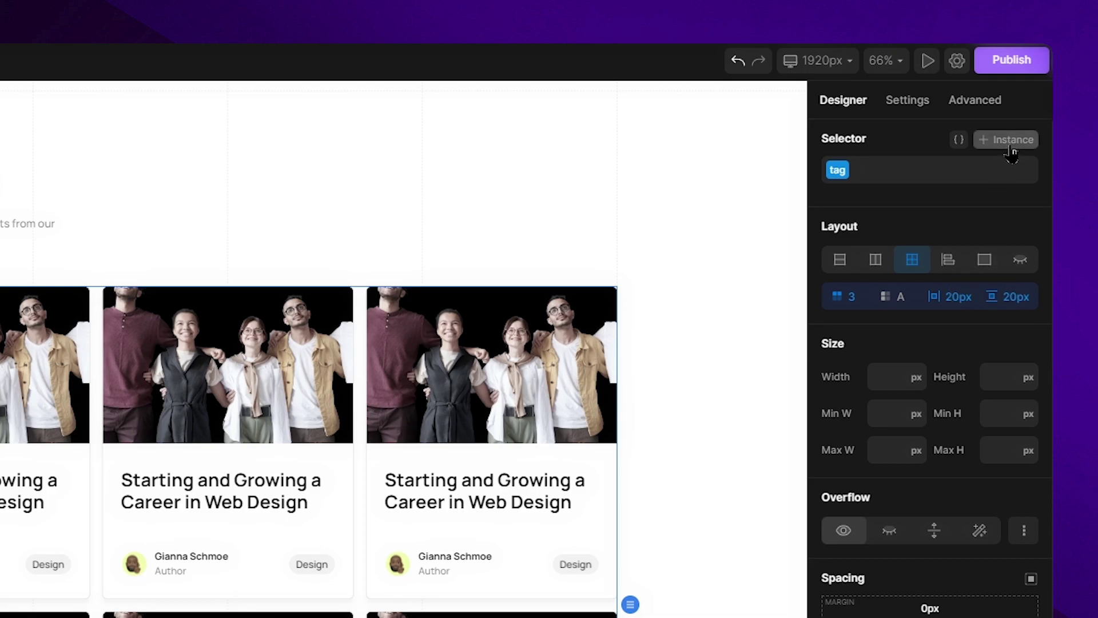
pyautogui.click(1010, 150)
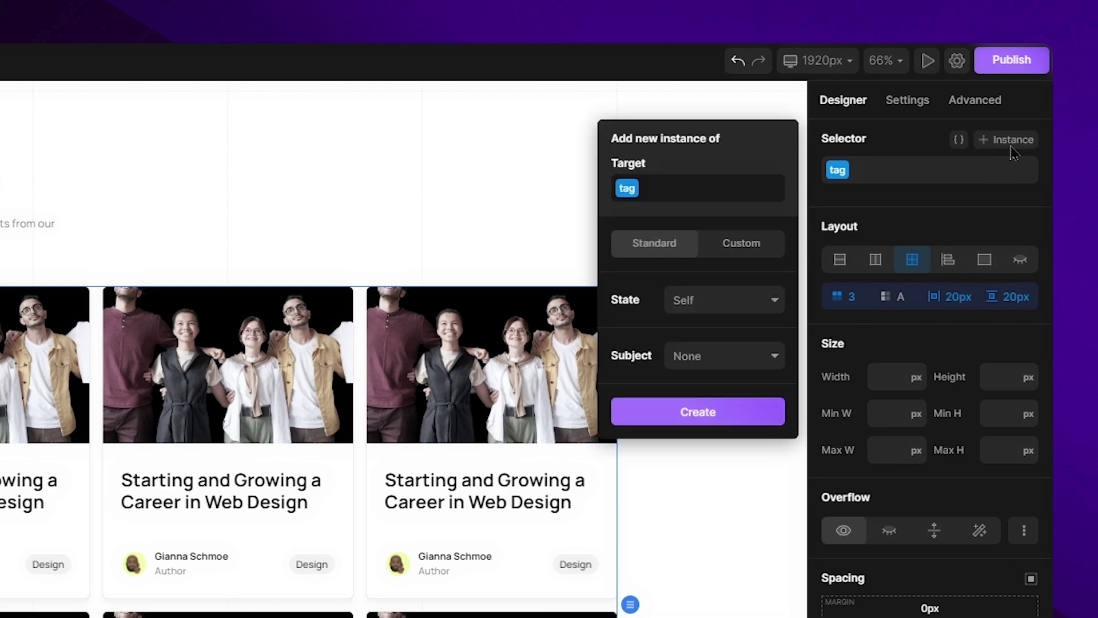
pyautogui.click(741, 246)
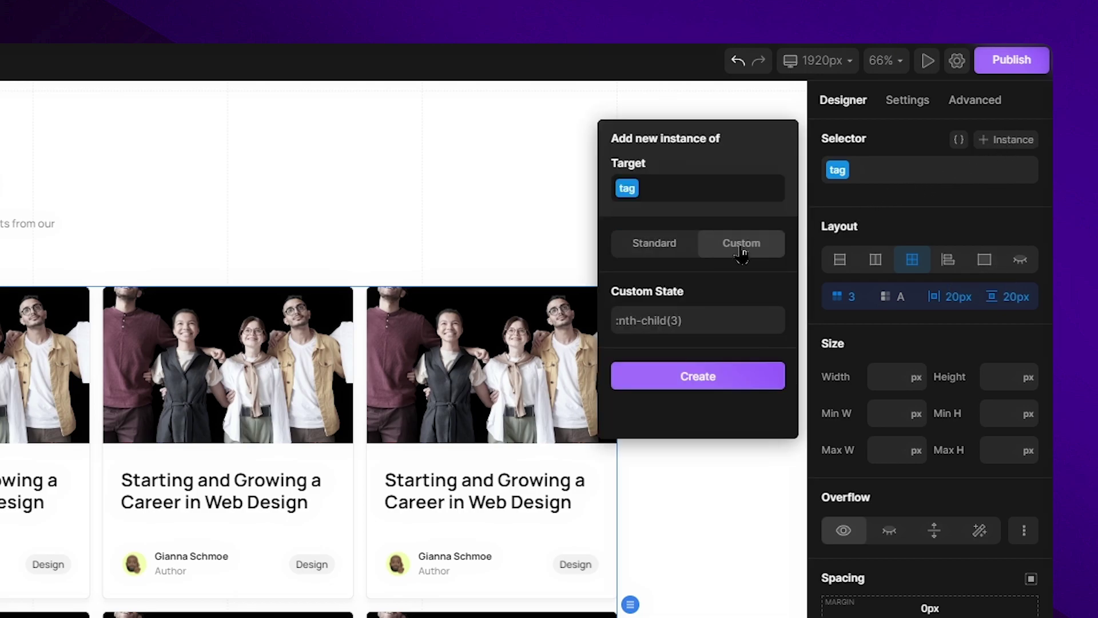
pyautogui.click(714, 322)
pyautogui.write('a')
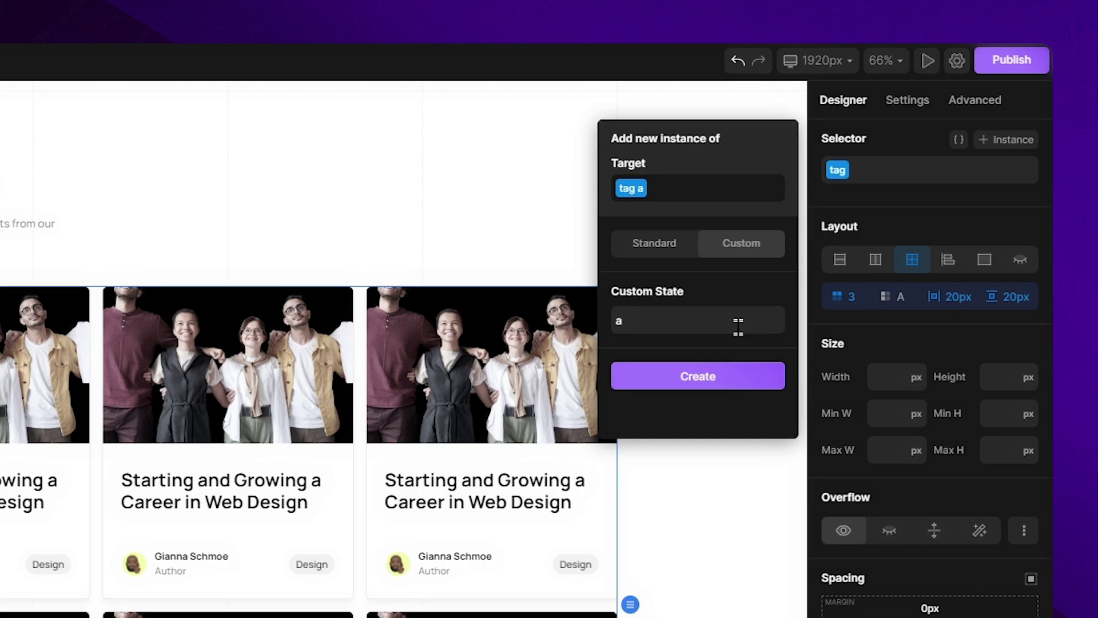
pyautogui.write(':nth-child')
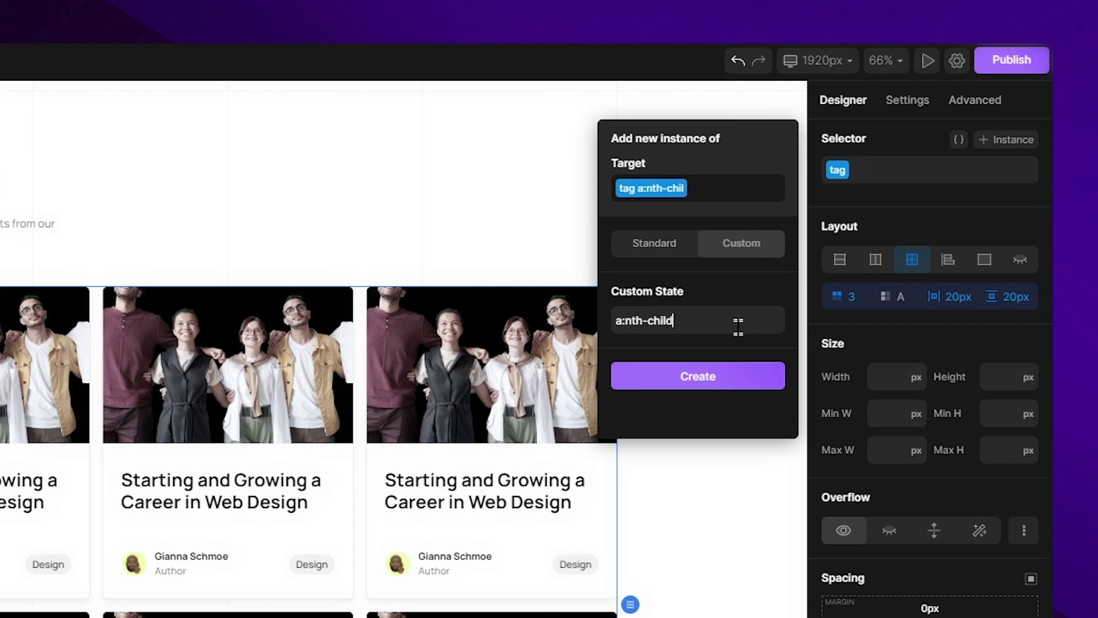
pyautogui.write('()')
pyautogui.press('Left')
pyautogui.write('4')
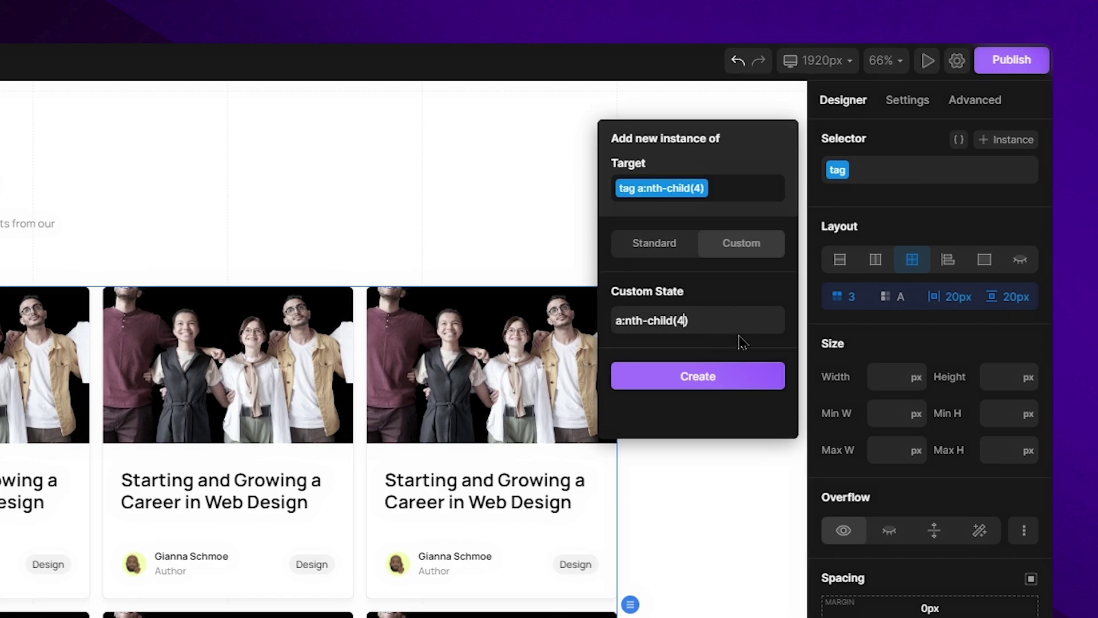
pyautogui.click(740, 378)
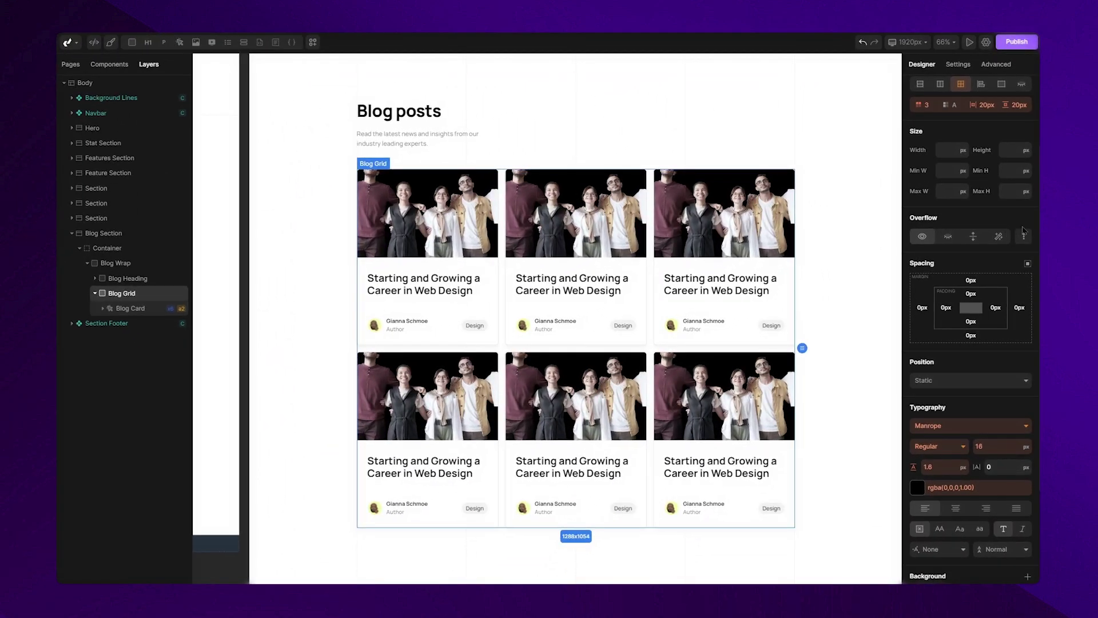
# Step: Set the fourth card instance's background to the Yellow preset colour
pyautogui.scroll(-3, 951, 447)
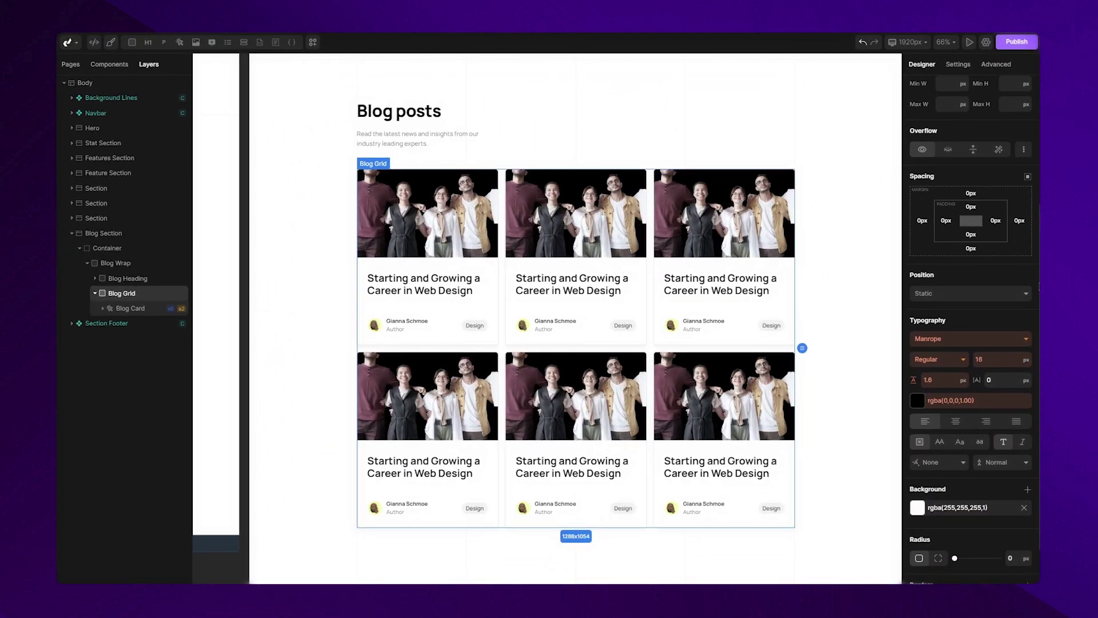
pyautogui.click(917, 453)
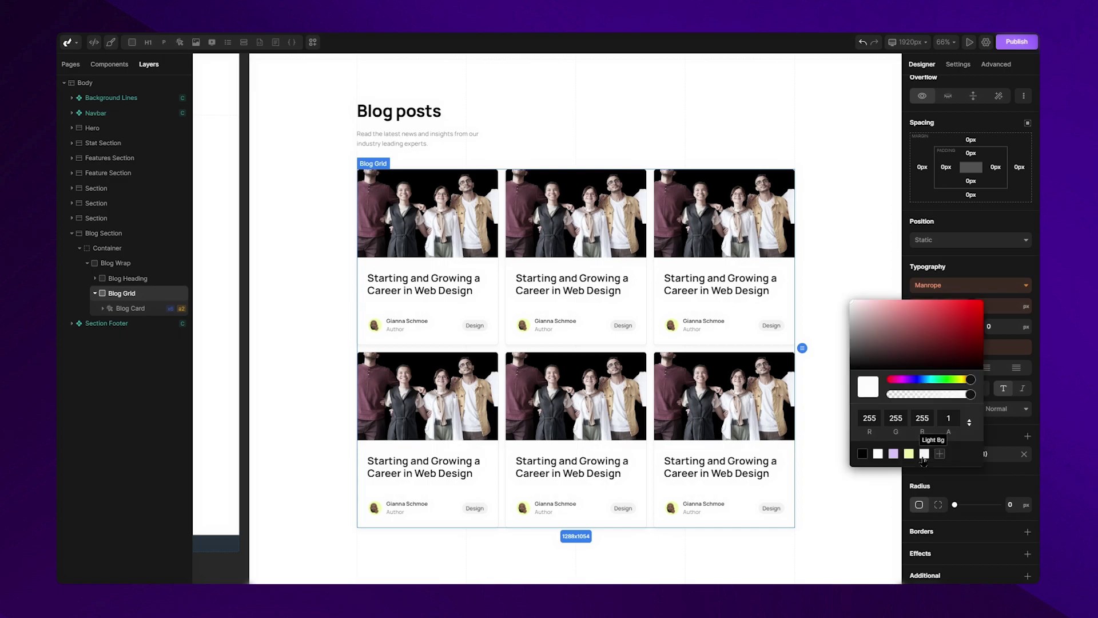
pyautogui.click(910, 455)
pyautogui.click(875, 501)
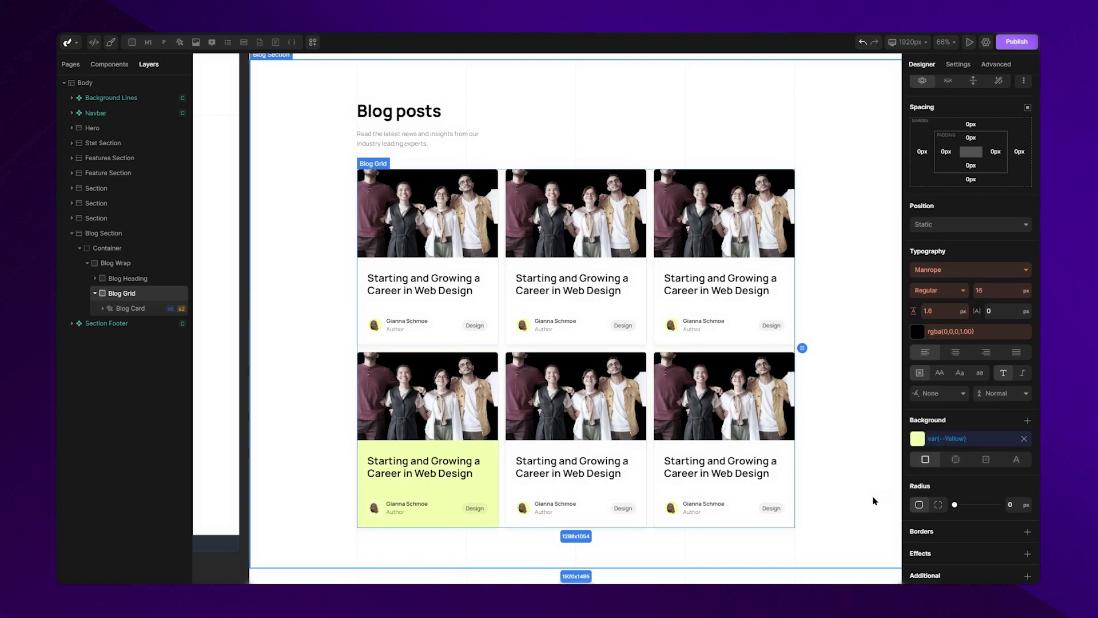